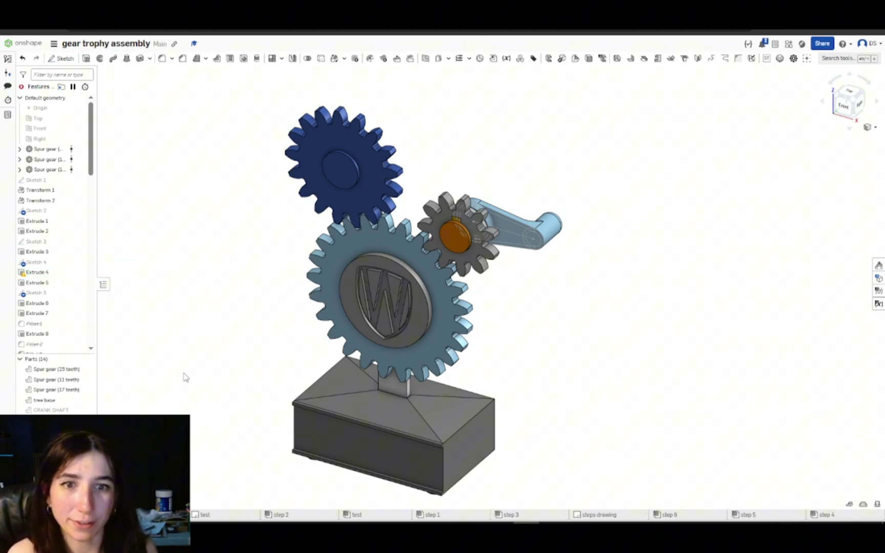
Orbit the trophy model and open the Spur gear feature from the tool search
mouse_move(185, 377)
right_down()
mouse_move(194, 369)
mouse_move(168, 364)
mouse_move(181, 366)
right_up()
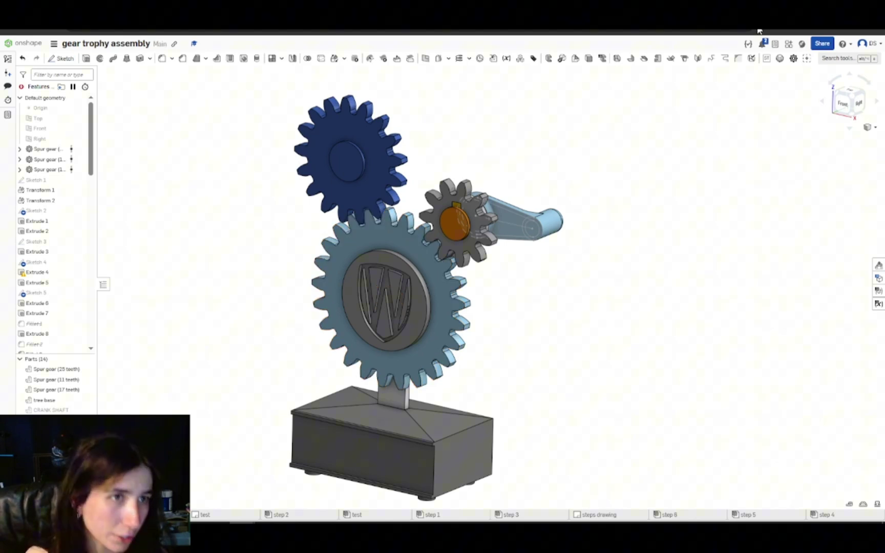
click(837, 59)
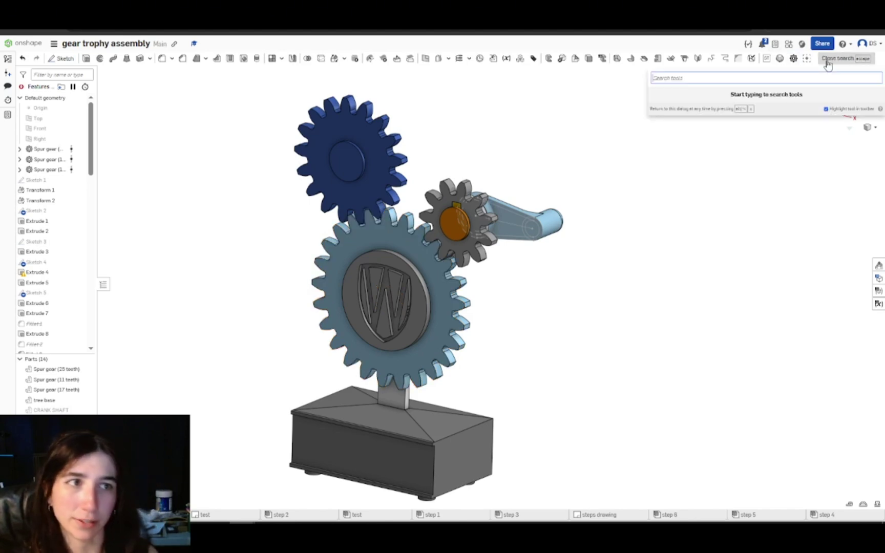
click(793, 58)
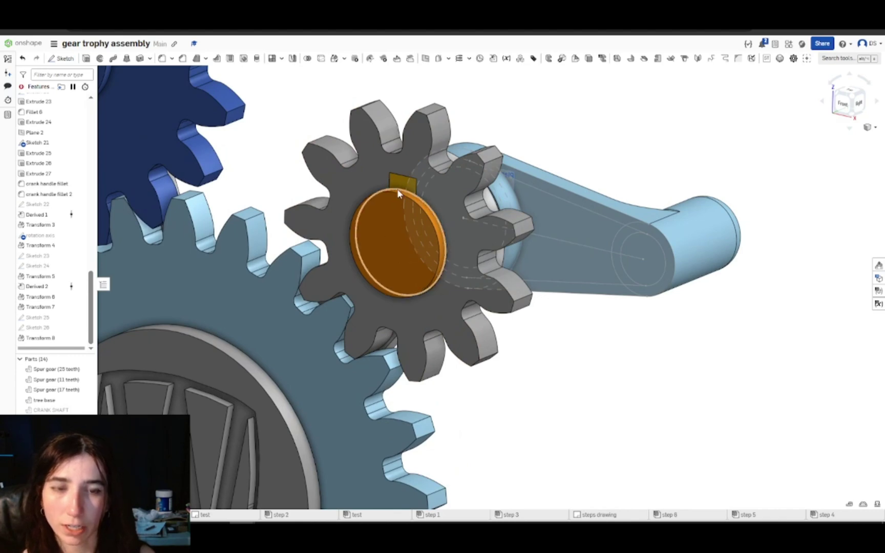
scroll(406, 215, down, 3)
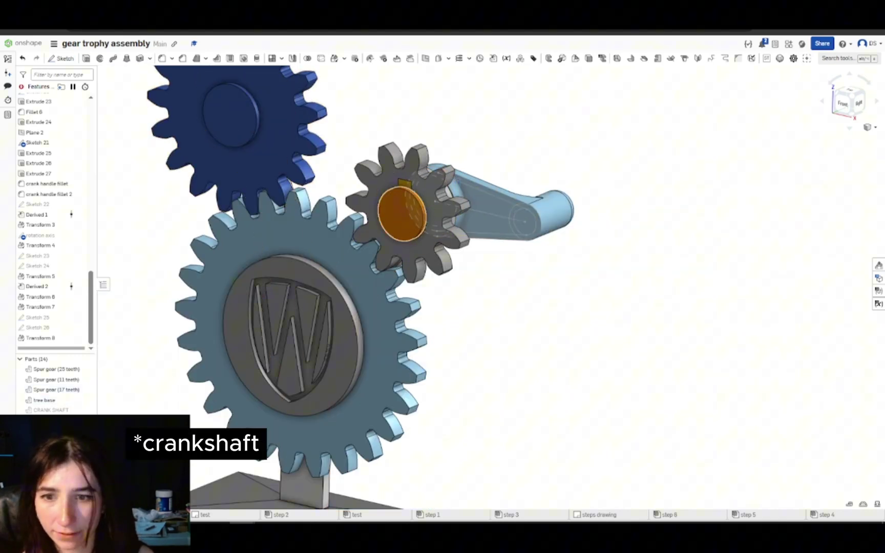
scroll(393, 352, down, 5)
Orbit around the trophy, checking the front view before returning to isometric
right_drag(393, 352, 307, 274)
scroll(307, 274, up, 4)
scroll(401, 269, down, 6)
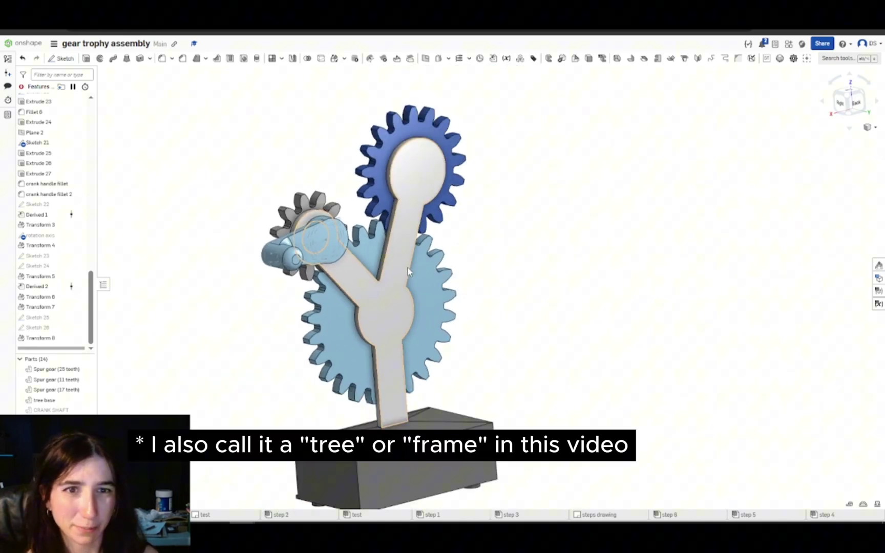
right_drag(433, 275, 463, 307)
key(shift+1)
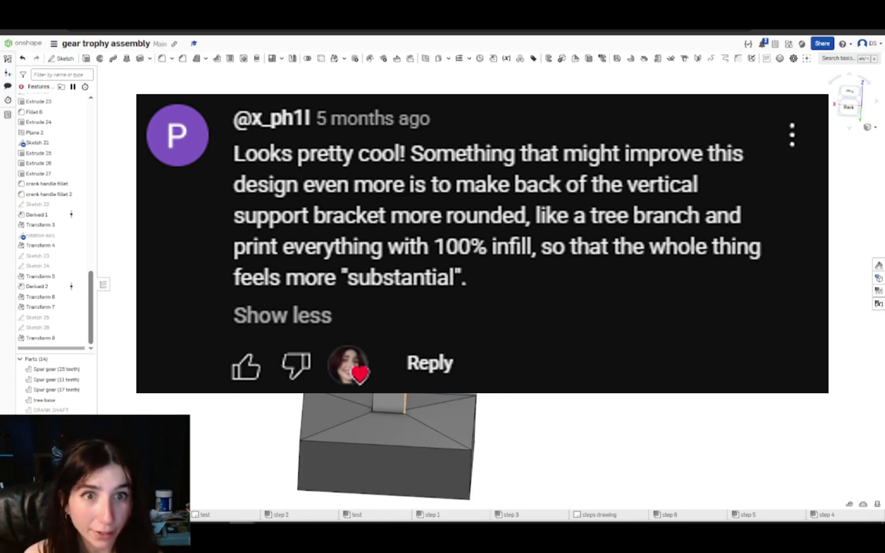
right_drag(464, 308, 323, 361)
scroll(425, 317, up, 5)
scroll(393, 290, down, 6)
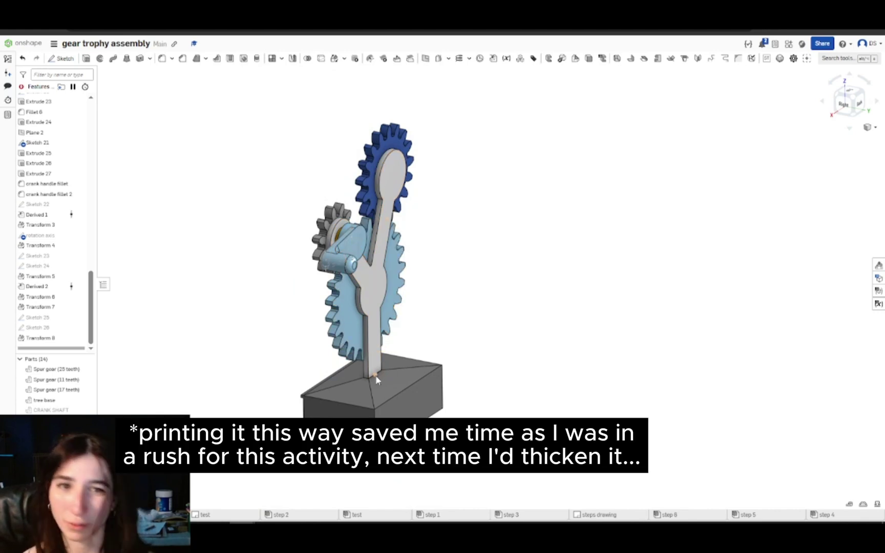
key(shift+7)
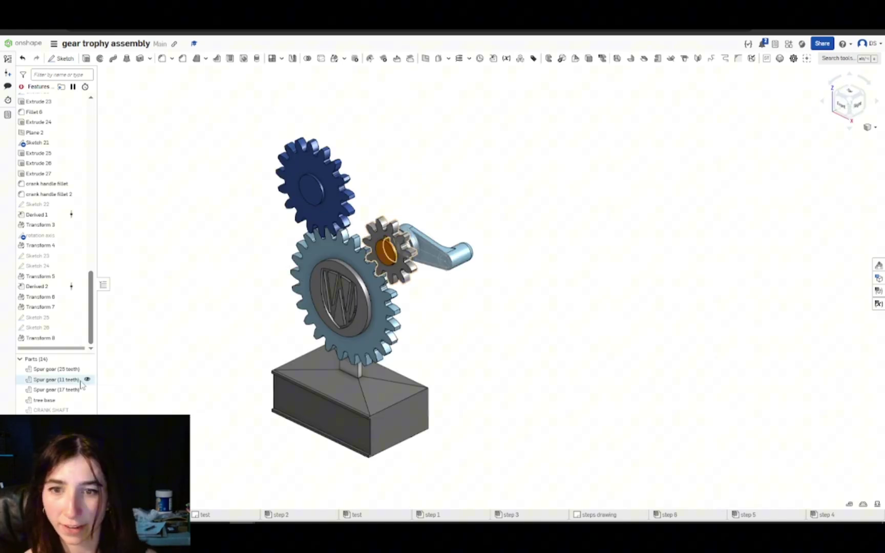
Hide the 25-, 11- and 17-tooth spur gears and orbit to inspect the bare frame
click(87, 369)
click(86, 380)
click(87, 389)
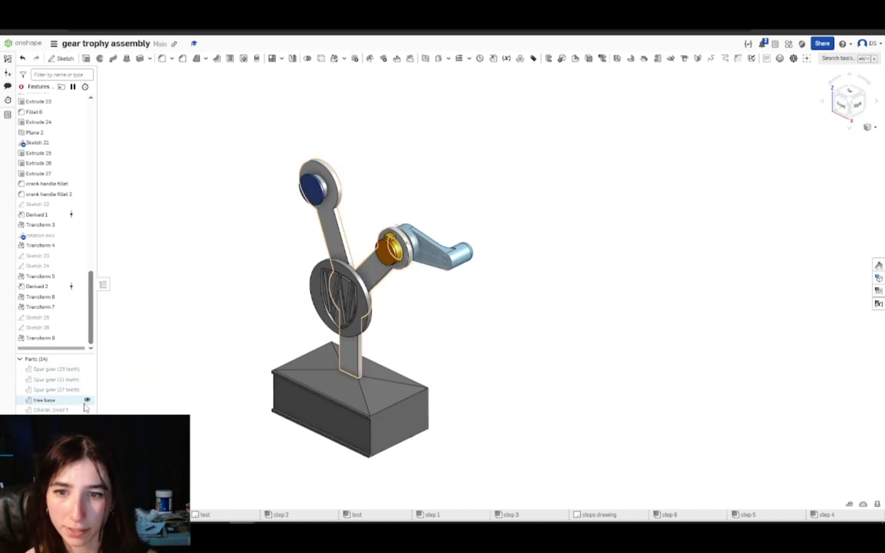
scroll(215, 282, up, 3)
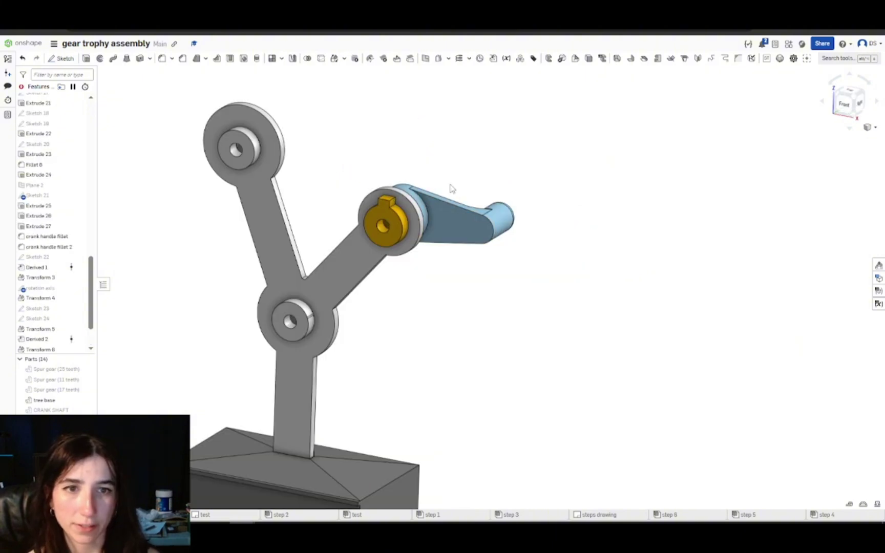
scroll(451, 188, up, 3)
scroll(450, 188, down, 3)
right_drag(508, 280, 463, 279)
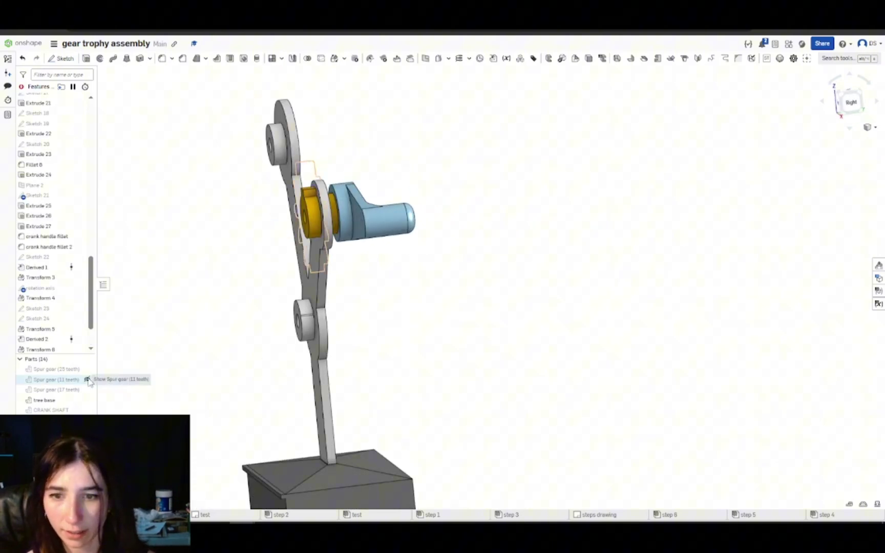
mouse_move(346, 271)
right_down()
mouse_move(323, 300)
mouse_move(348, 277)
mouse_move(351, 283)
mouse_move(323, 271)
mouse_move(333, 274)
right_up()
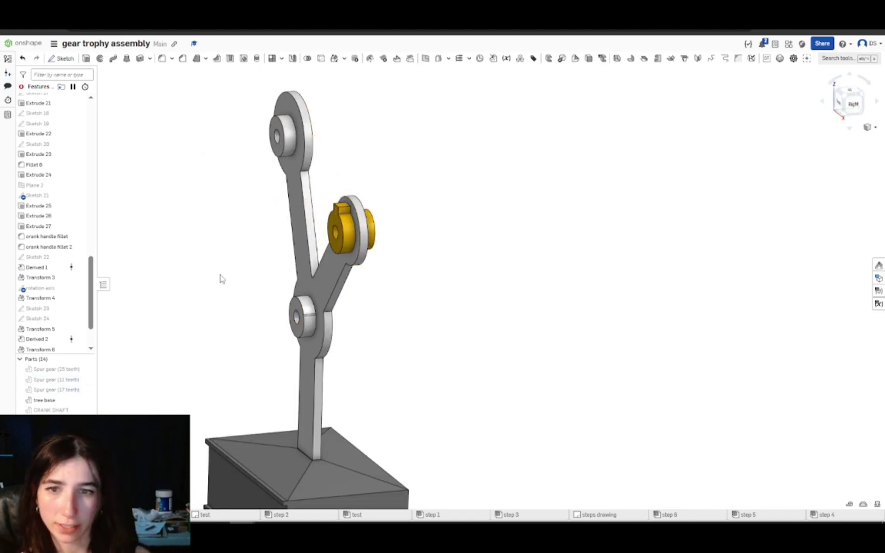
Show Spur gear (11 teeth) again and view the frame arms from the front
click(87, 380)
right_drag(404, 292, 436, 298)
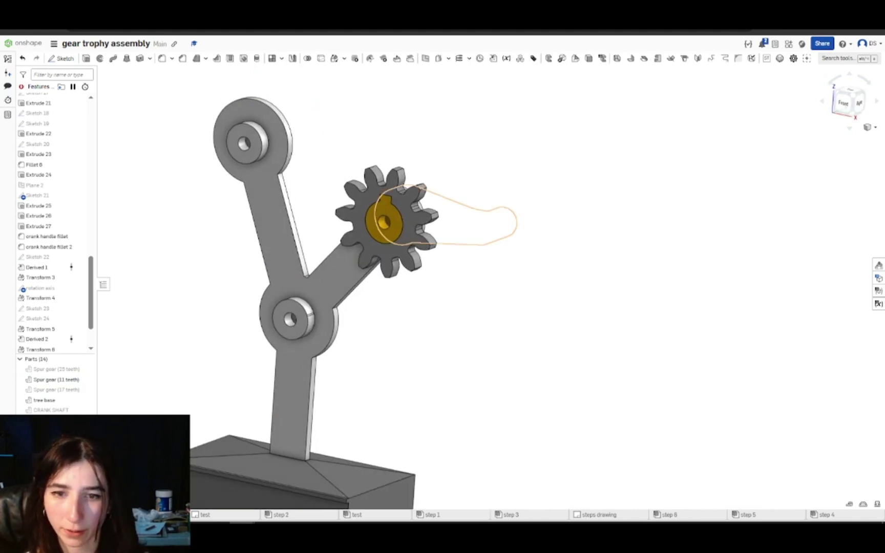
mouse_move(444, 394)
right_down()
mouse_move(429, 385)
mouse_move(444, 396)
right_up()
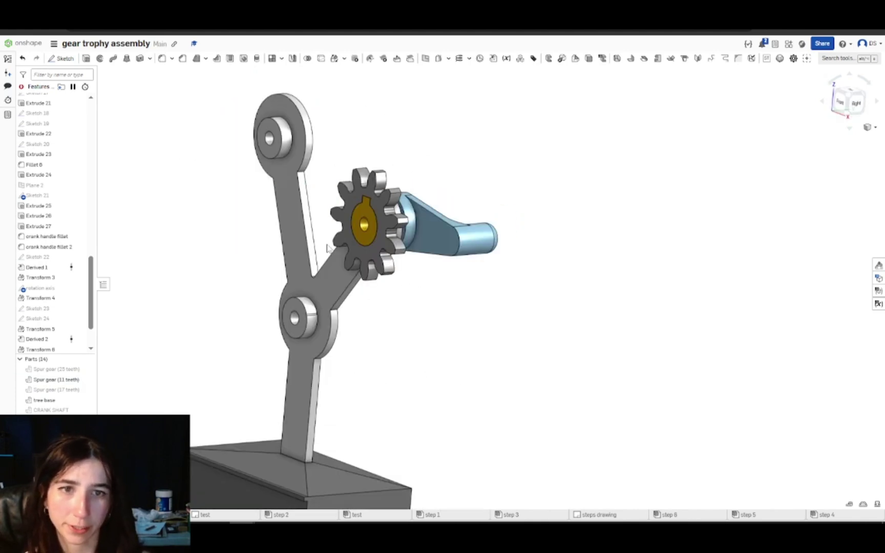
key(shift+1)
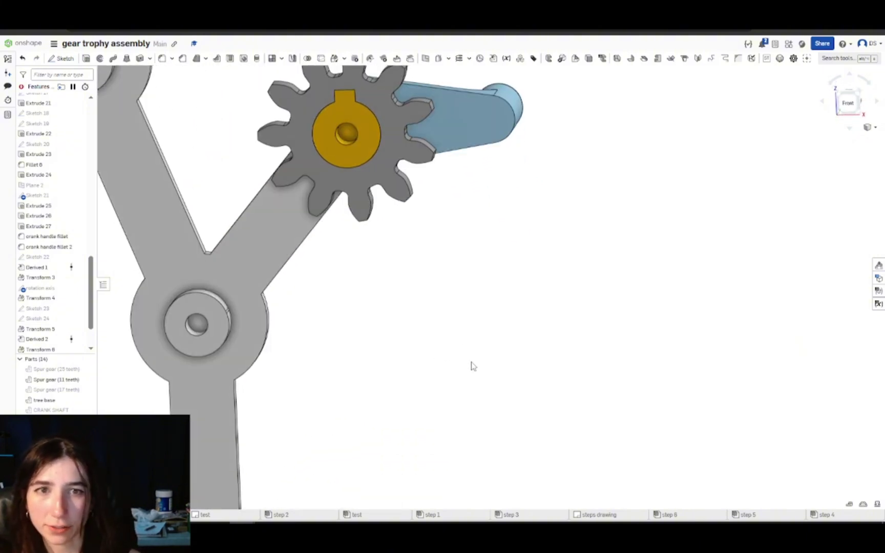
Unhide Spur gear (25 teeth) and Spur gear (17 teeth), then return to the front view
click(87, 369)
click(87, 389)
scroll(239, 287, up, 4)
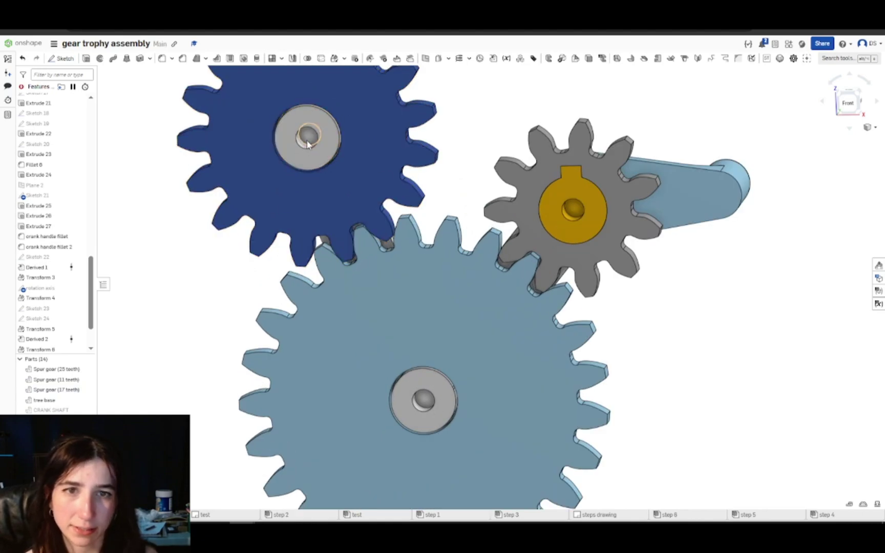
scroll(109, 251, down, 3)
right_drag(415, 388, 447, 409)
key(shift+1)
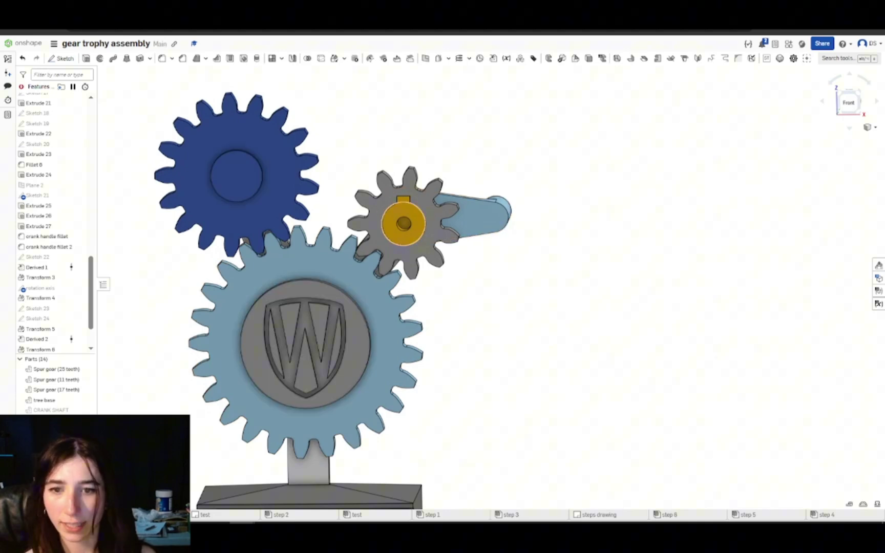
Orbit to an oblique front-right view and zoom to frame the whole trophy
right_drag(293, 445, 609, 434)
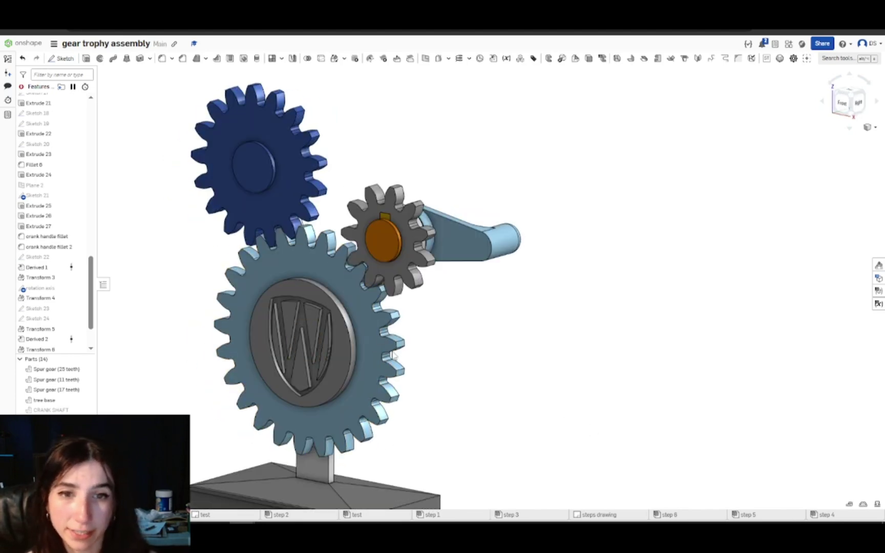
scroll(312, 330, down, 5)
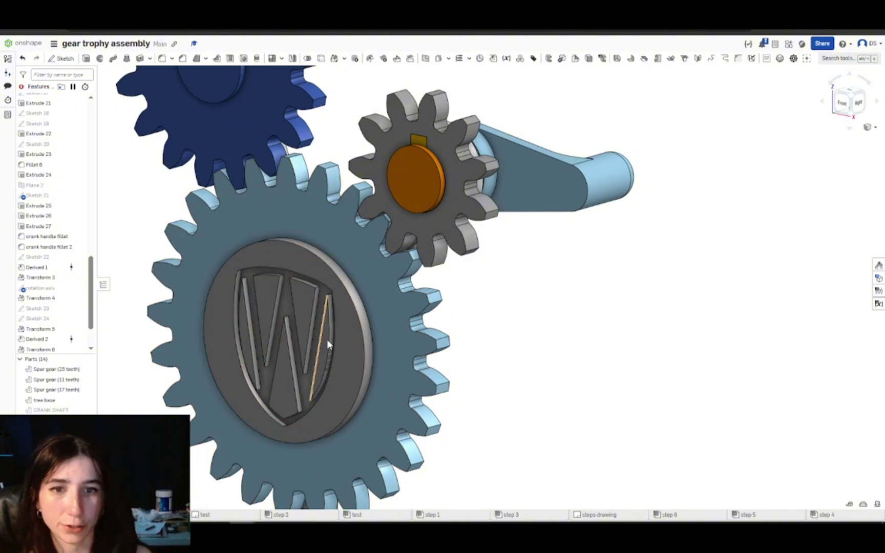
scroll(391, 341, up, 3)
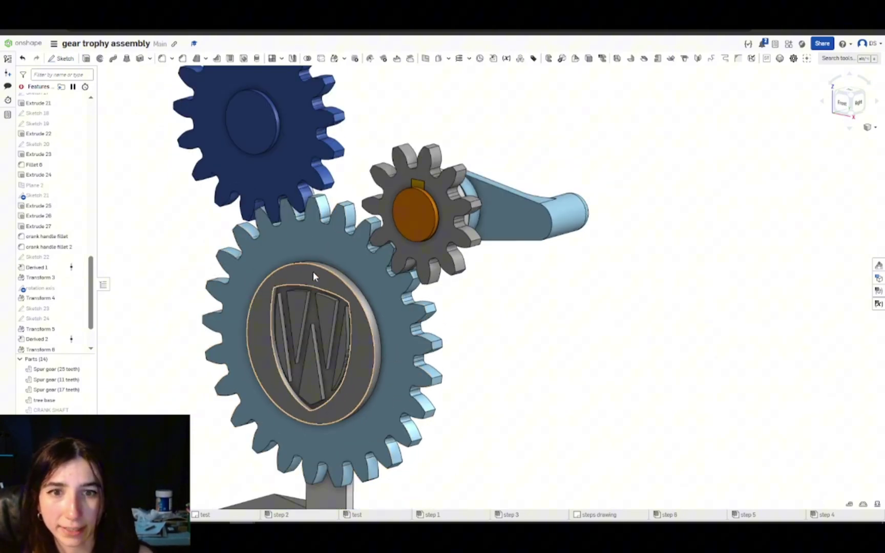
scroll(338, 376, up, 1)
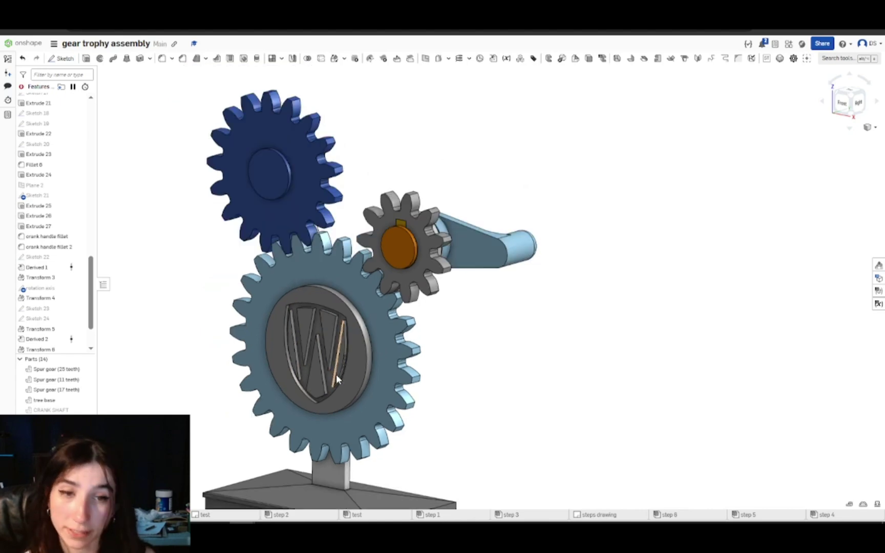
scroll(533, 357, up, 5)
scroll(497, 378, down, 5)
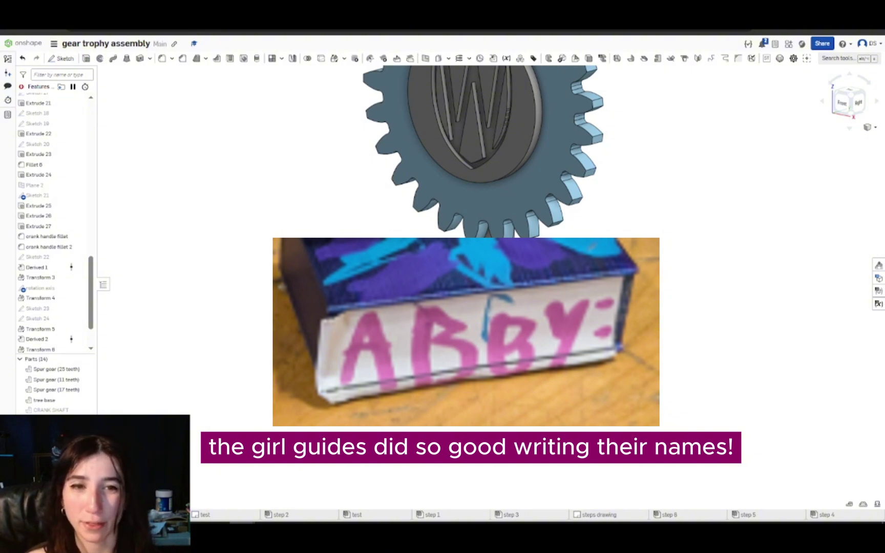
Scroll down PCBWay's 3D printing auto-quote page
scroll(662, 385, down, 5)
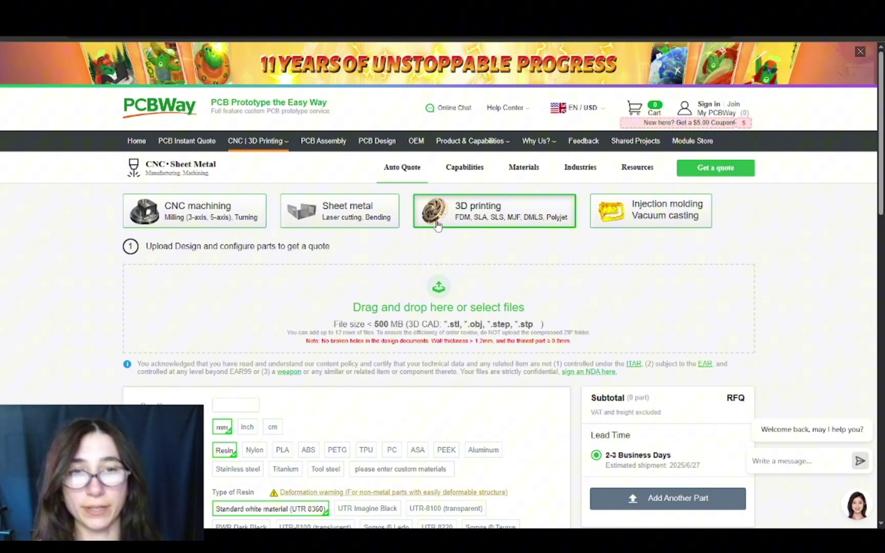
Upload big gear (1).stl and check its 3D preview and dimensions
click(431, 291)
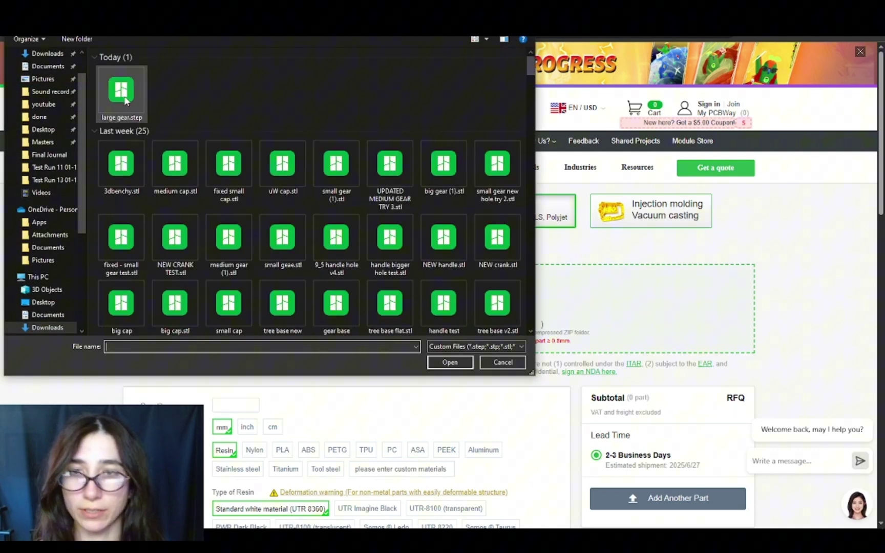
double_click(481, 164)
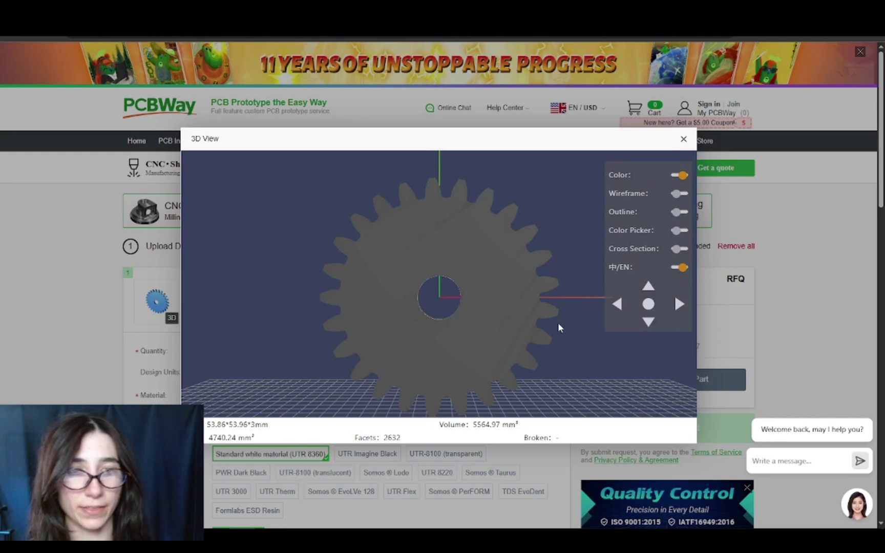
scroll(558, 323, down, 3)
drag(535, 315, 473, 285)
drag(206, 425, 293, 421)
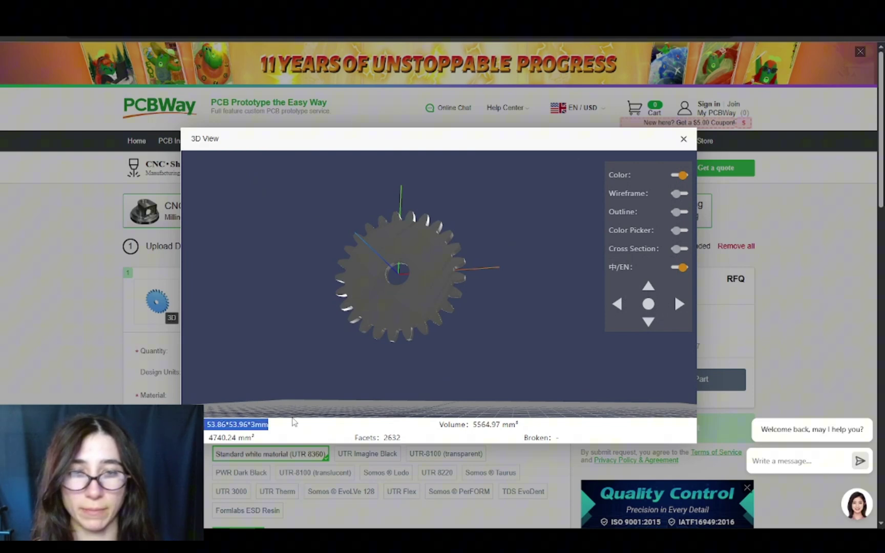
key(Escape)
Quote one piece in Aluminum using CNC machining, priced at $37.61
click(482, 396)
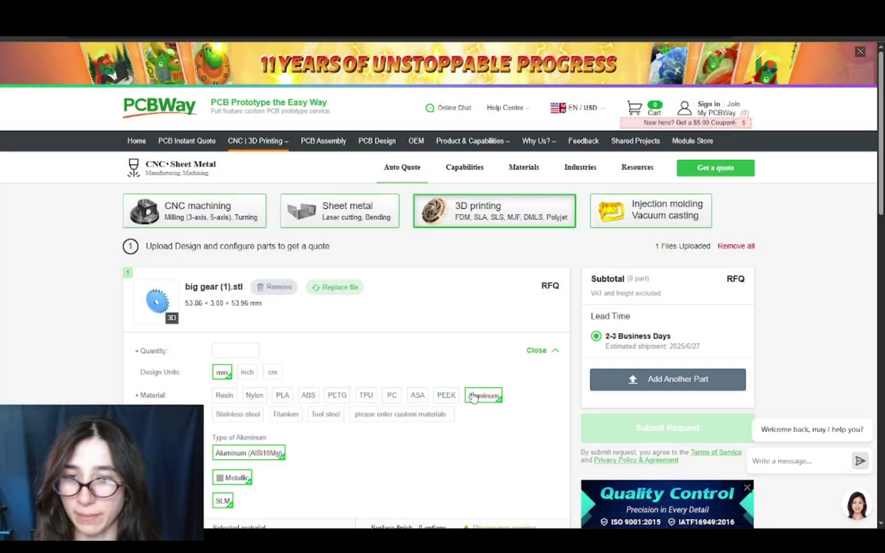
click(227, 351)
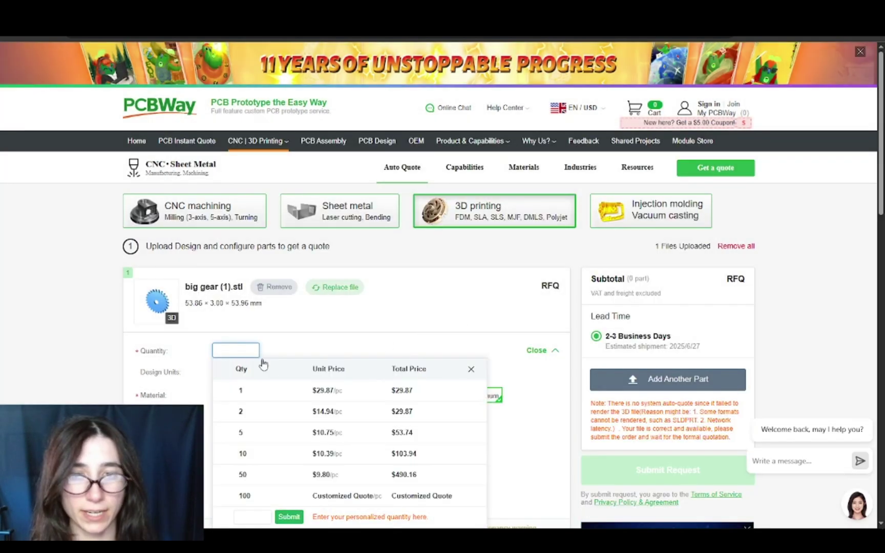
click(282, 391)
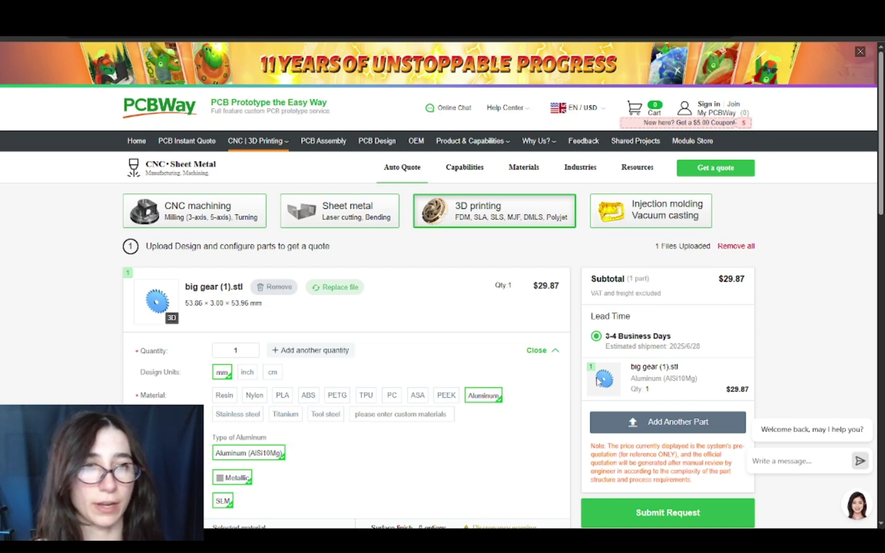
click(197, 211)
scroll(342, 326, down, 1)
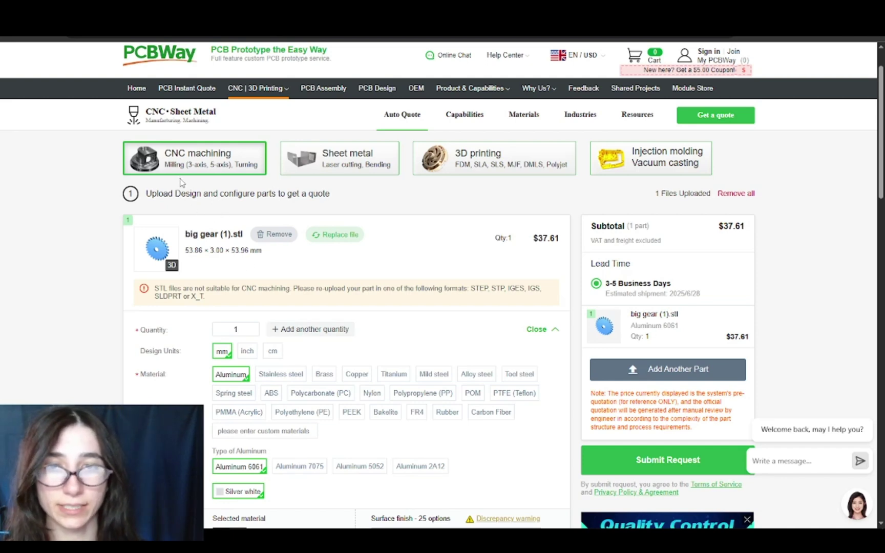
Remove the big gear STL part and add large gear.step to the CNC machining quote
drag(222, 300, 156, 288)
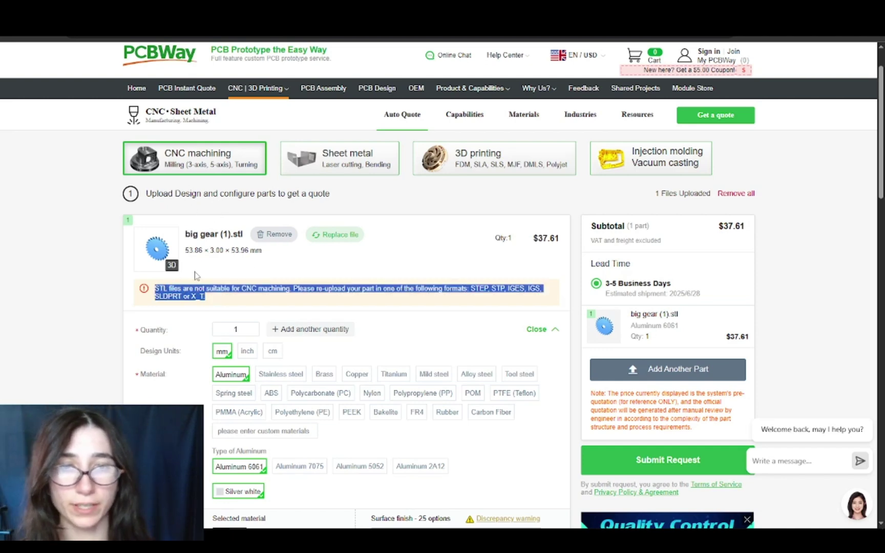
click(260, 237)
click(445, 309)
drag(445, 313, 244, 231)
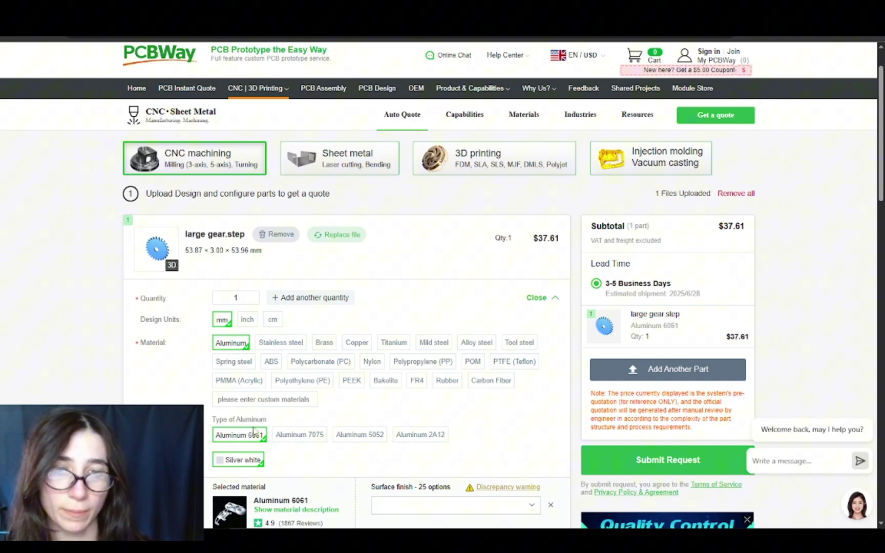
scroll(258, 440, down, 2)
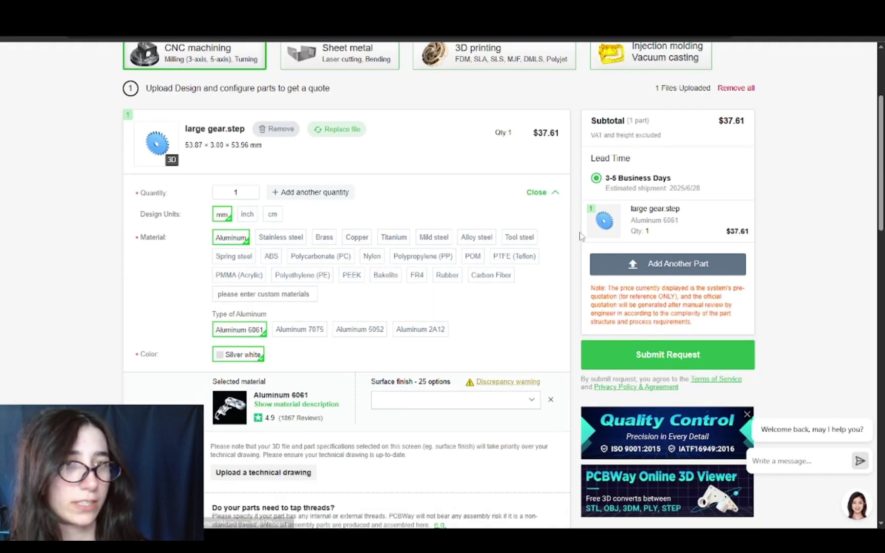
drag(720, 120, 747, 122)
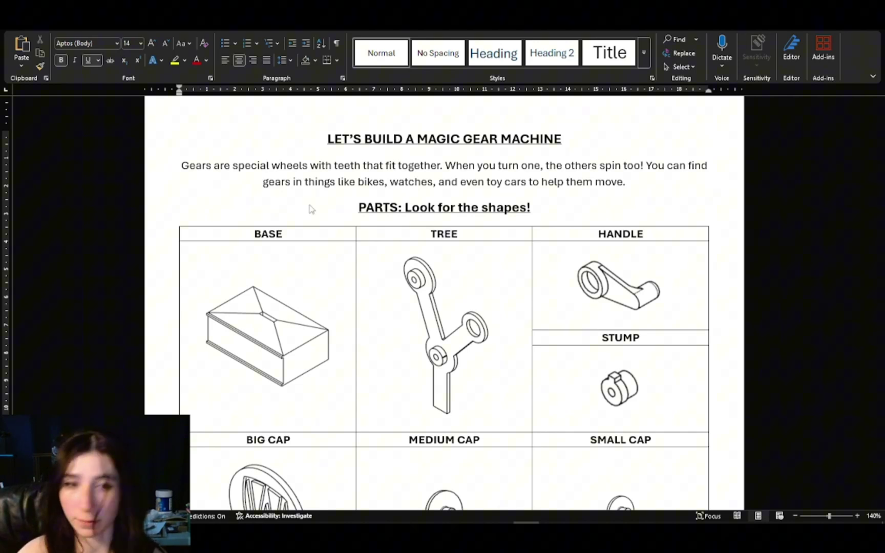
Scroll through the Word booklet's parts table and six assembly steps
scroll(310, 209, down, 1)
ctrl+scroll(366, 255, down, 3)
scroll(367, 255, down, 10)
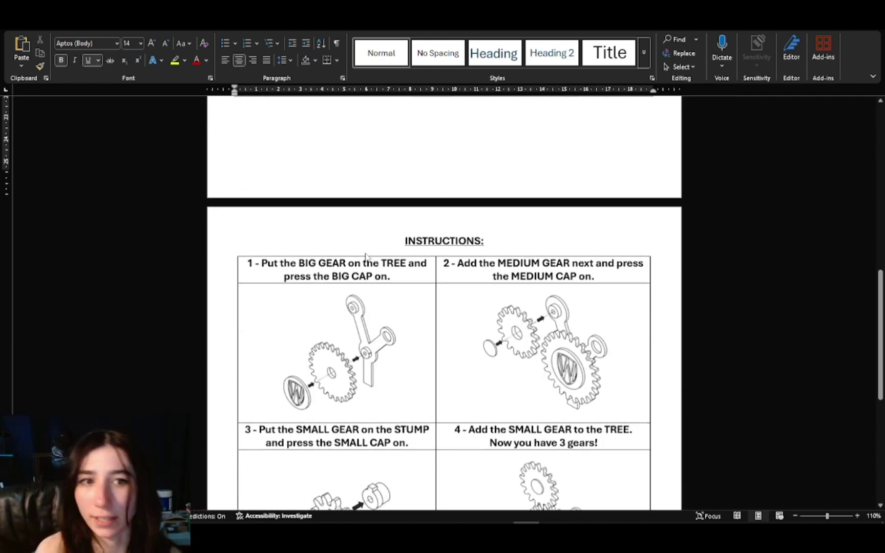
scroll(366, 256, down, 10)
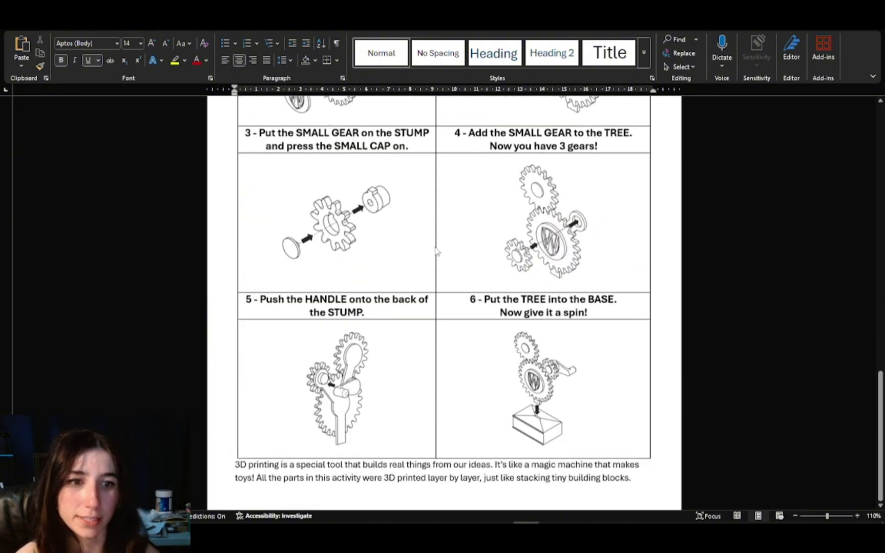
scroll(436, 250, down, 1)
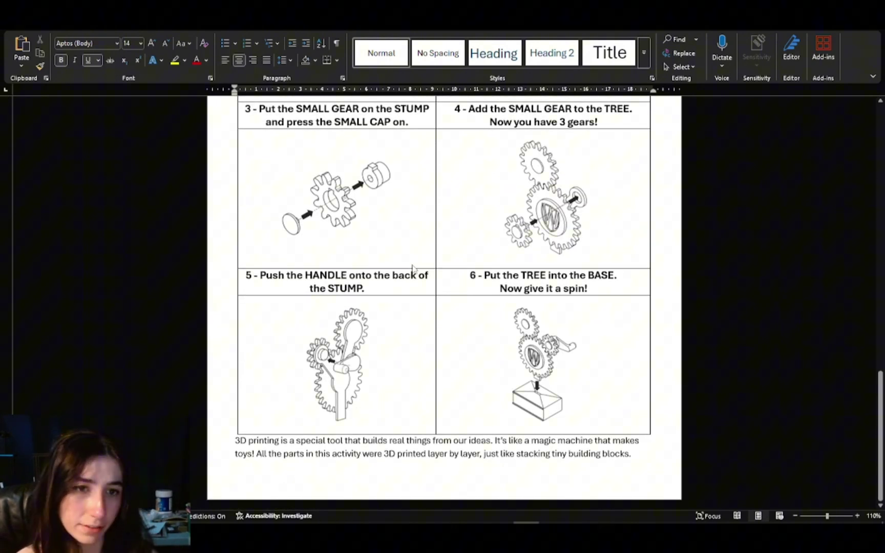
scroll(436, 251, up, 15)
scroll(385, 272, up, 3)
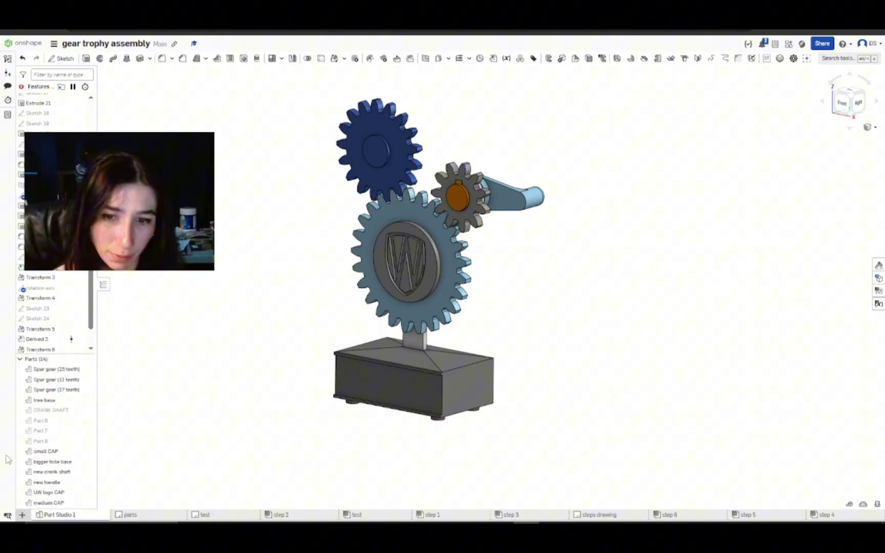
Switch to the step 2 assembly and open the Insert parts and assemblies panel
click(22, 516)
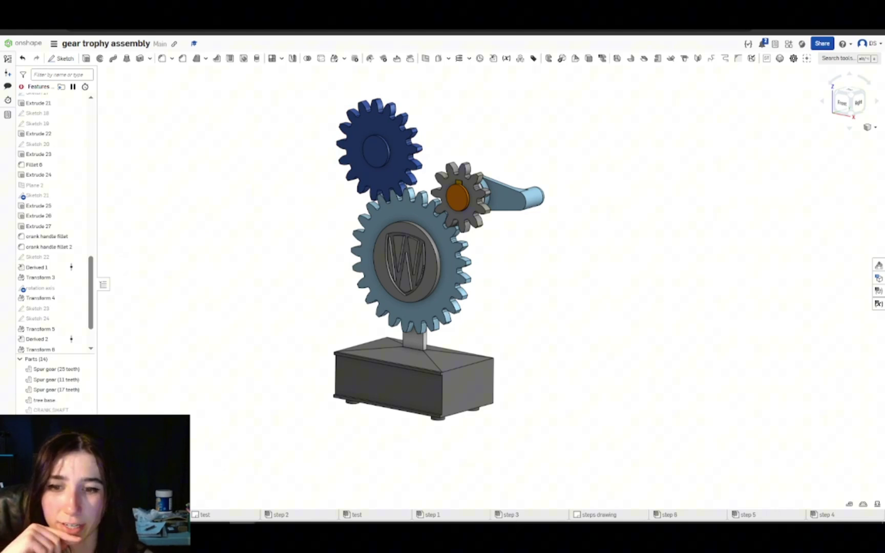
click(281, 514)
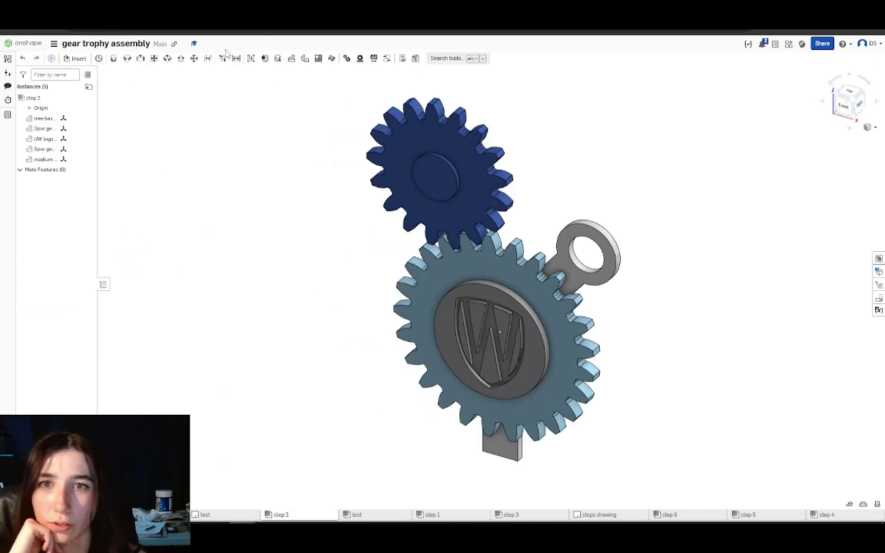
click(77, 60)
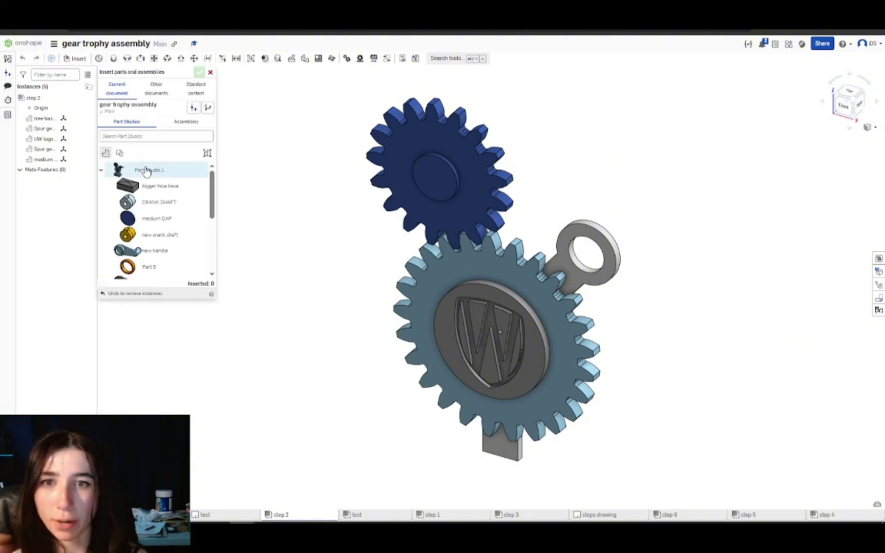
scroll(149, 220, down, 5)
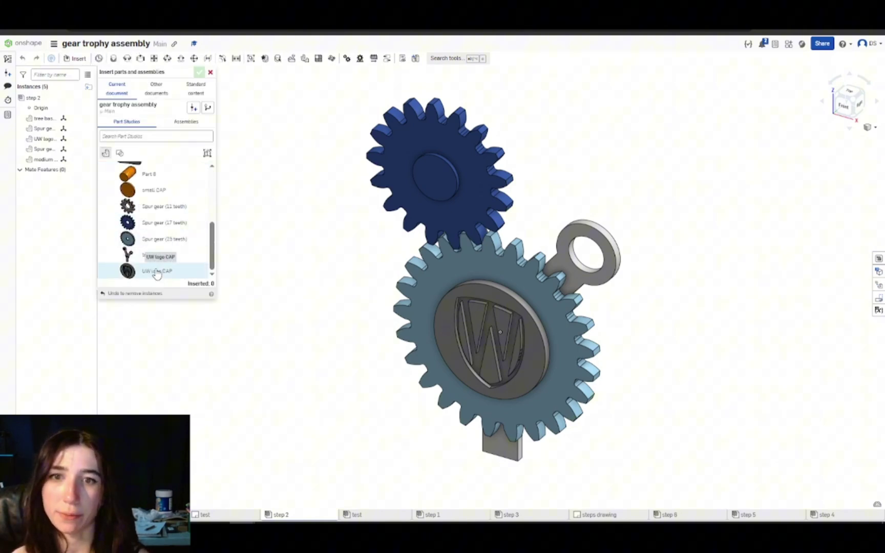
scroll(154, 268, up, 5)
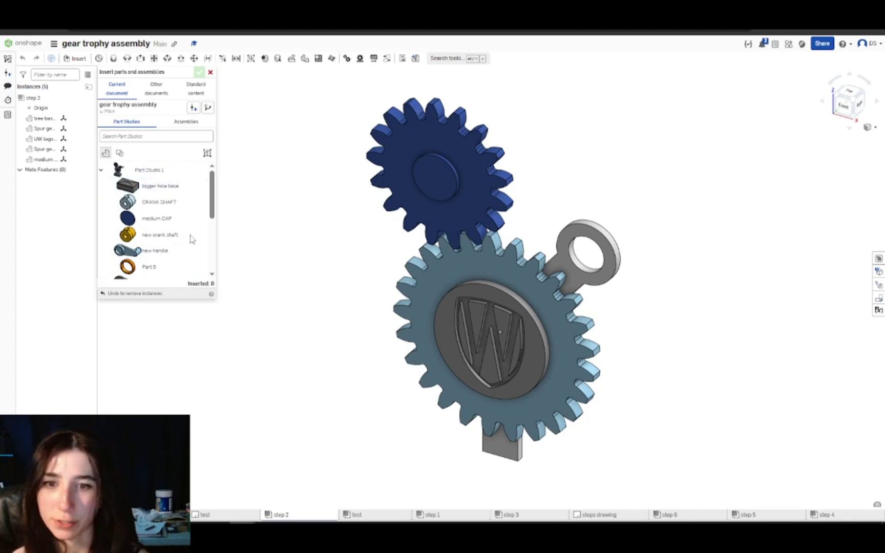
Bring the Word booklet forward, scroll its steps, then open Onshape's step 1 assembly
mouse_move(371, 522)
click(431, 491)
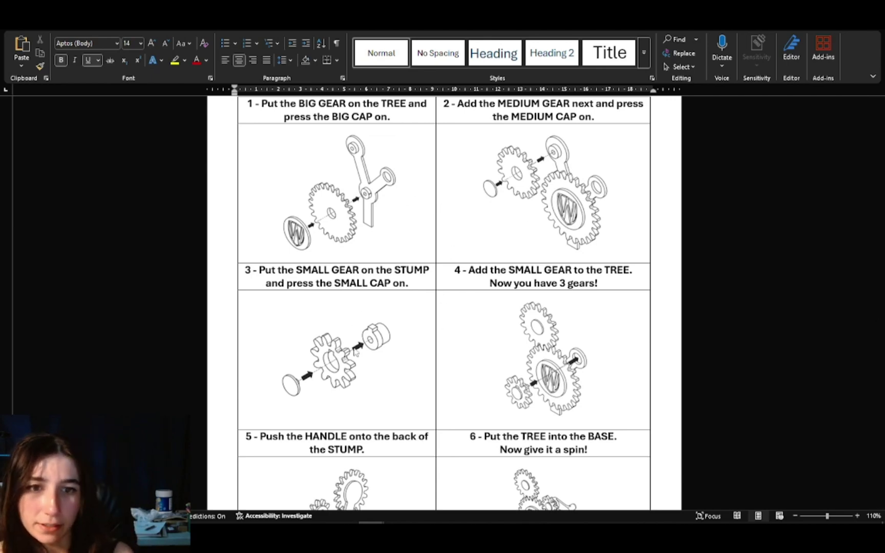
scroll(356, 357, down, 5)
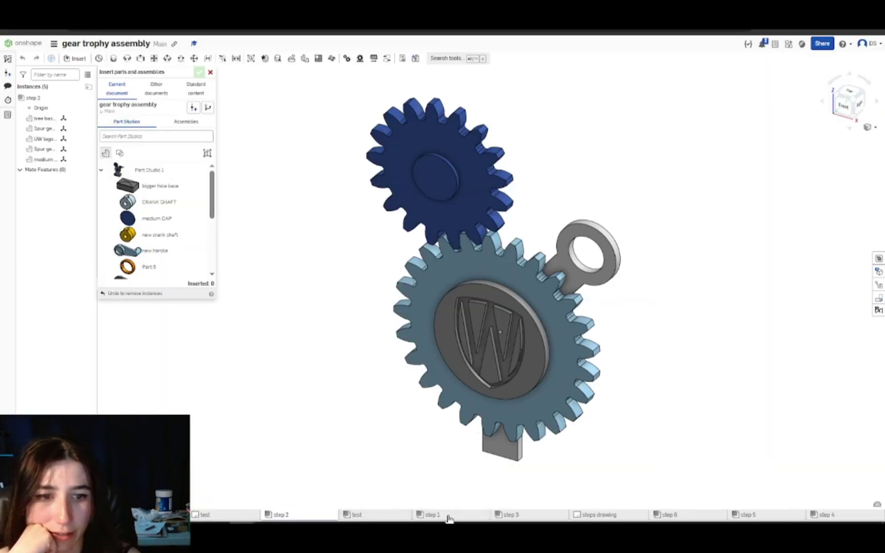
click(448, 516)
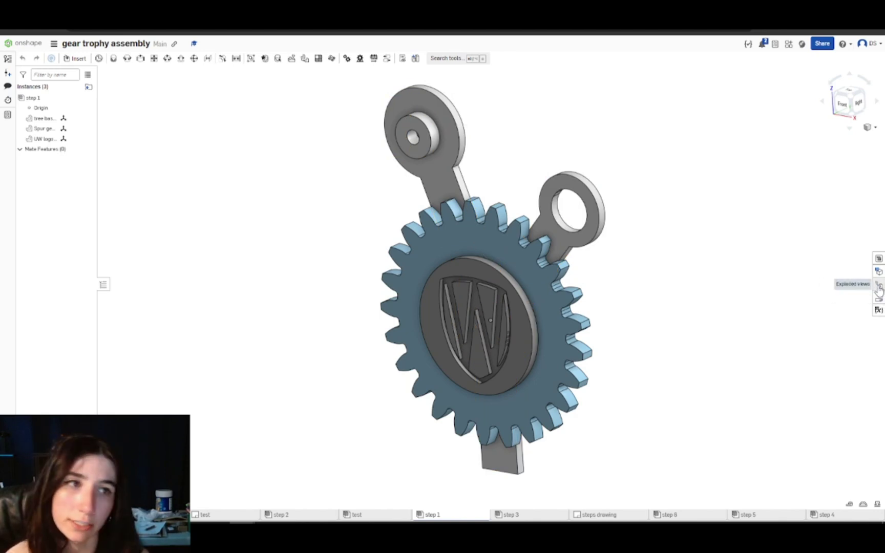
Edit the step 1 exploded view, orbit to isometric and front views, then open the steps drawing
click(878, 286)
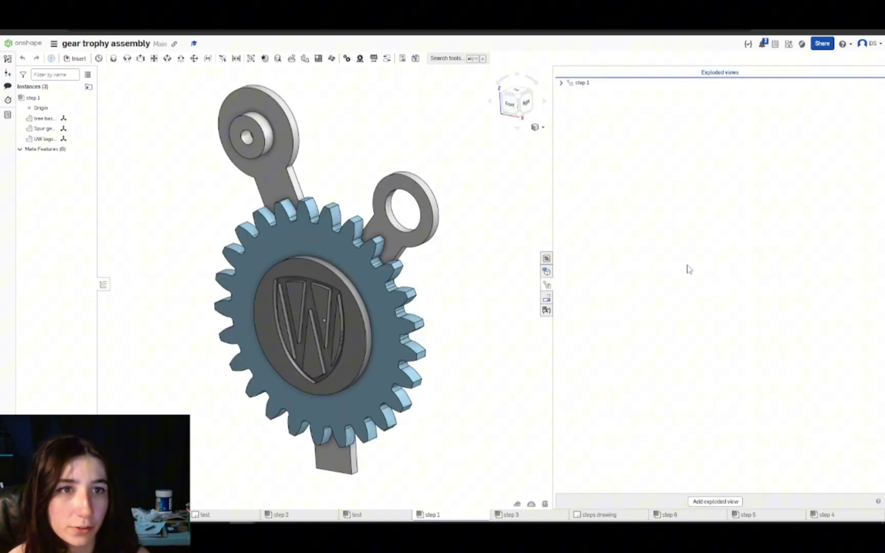
click(562, 84)
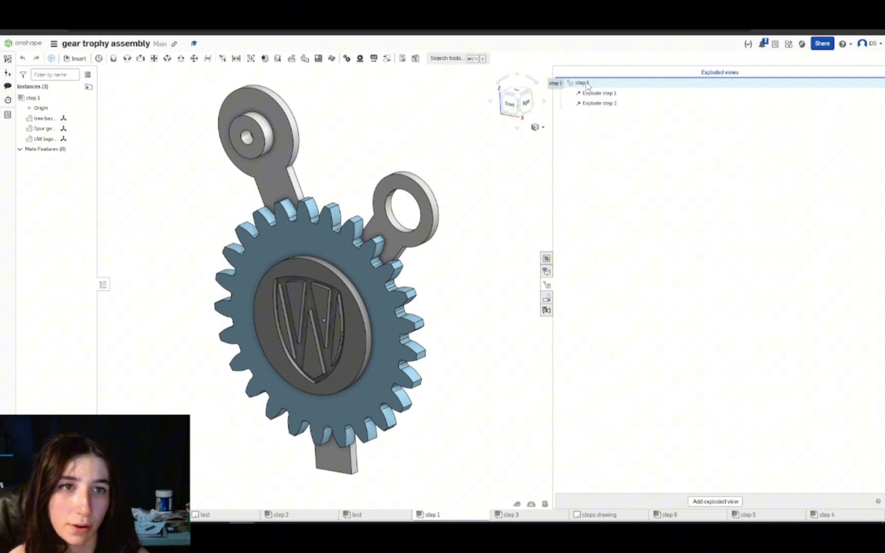
double_click(583, 84)
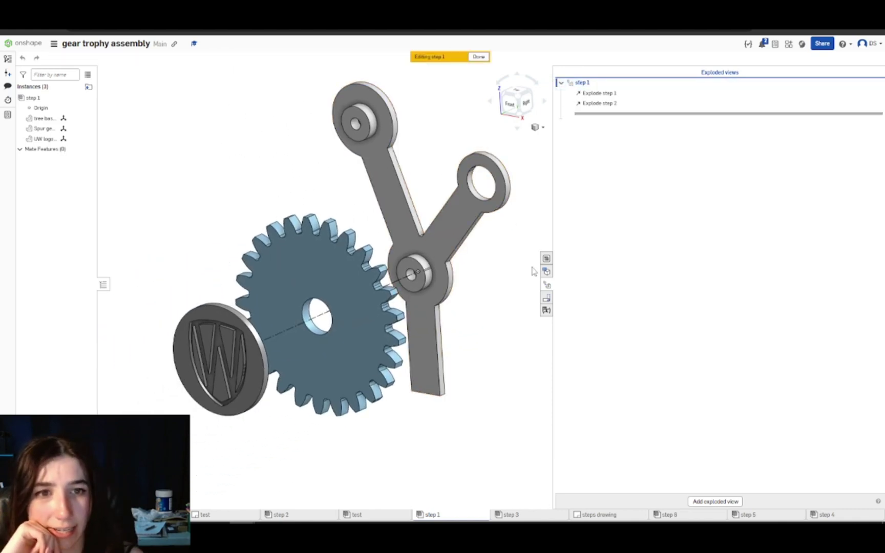
right_drag(531, 277, 481, 296)
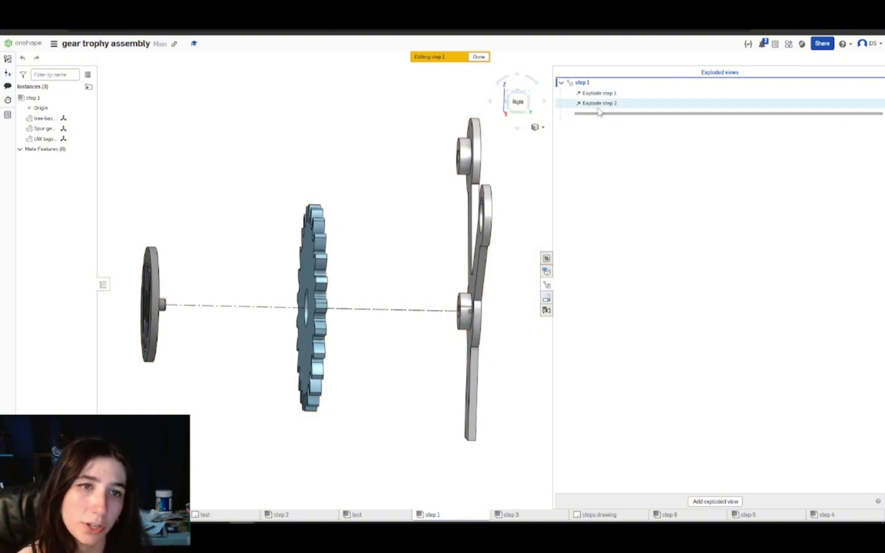
key(shift+7)
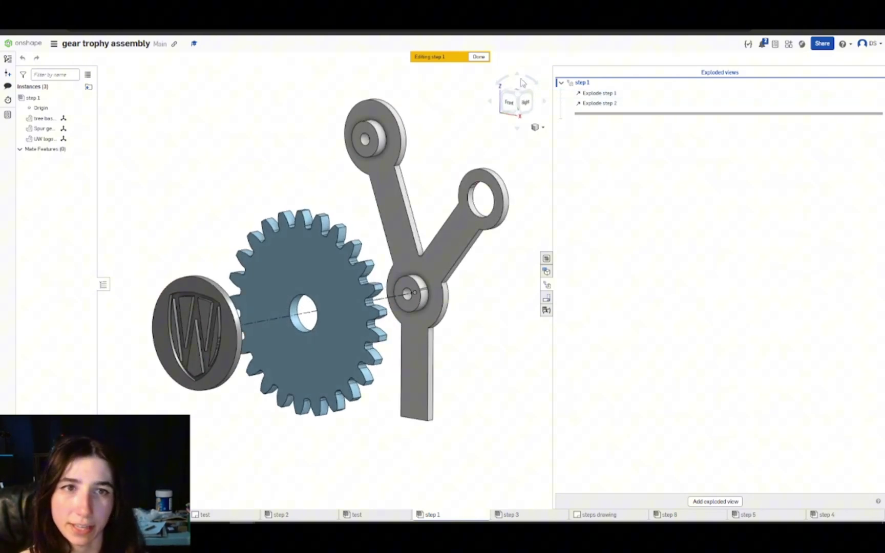
click(509, 102)
click(598, 515)
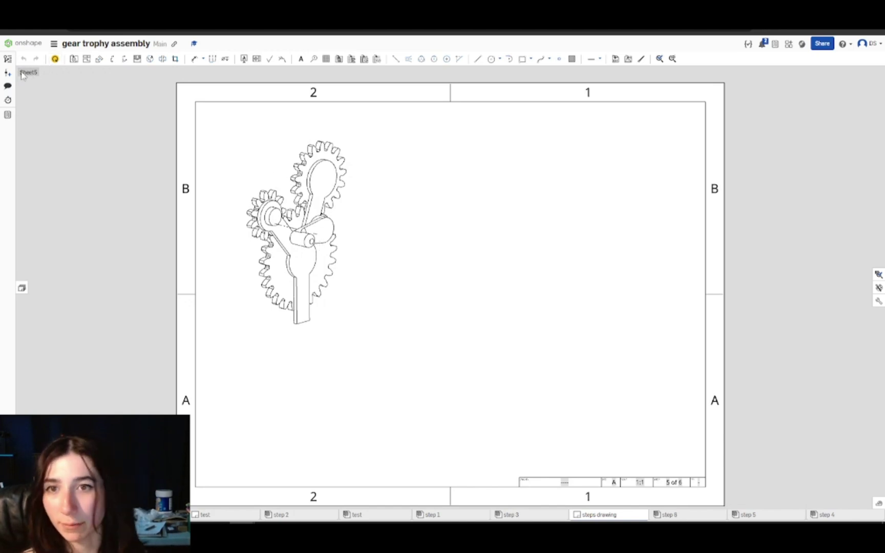
Page through drawing Sheet1 to Sheet6 in the Sheets panel, ending back on Sheet1
click(21, 288)
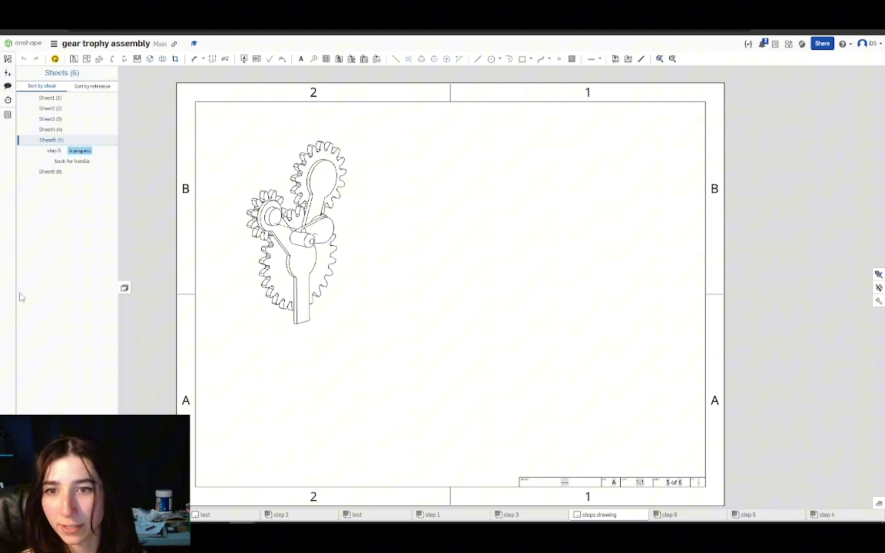
click(47, 98)
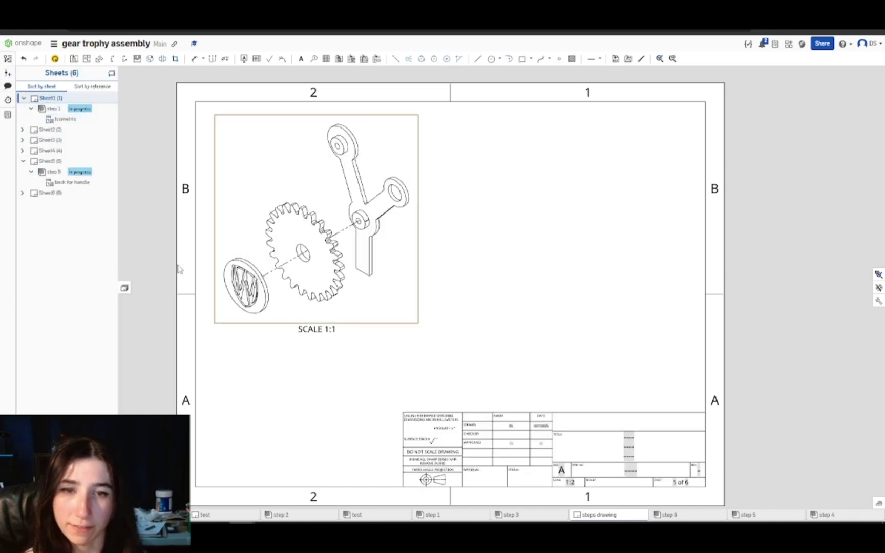
click(61, 130)
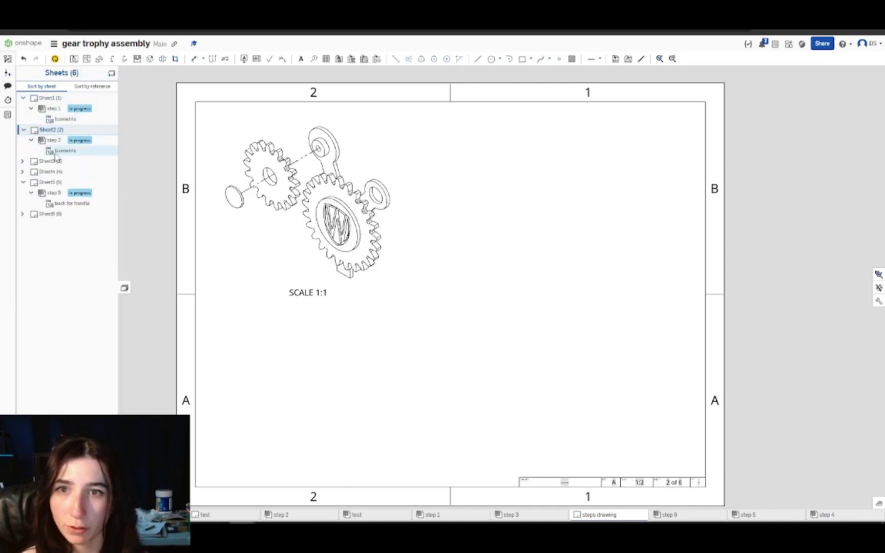
click(50, 160)
click(51, 192)
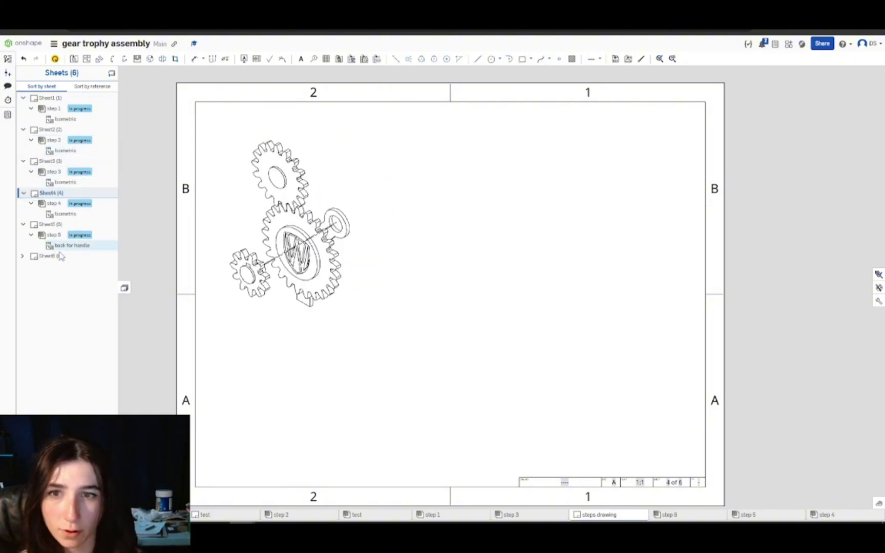
click(50, 225)
click(59, 256)
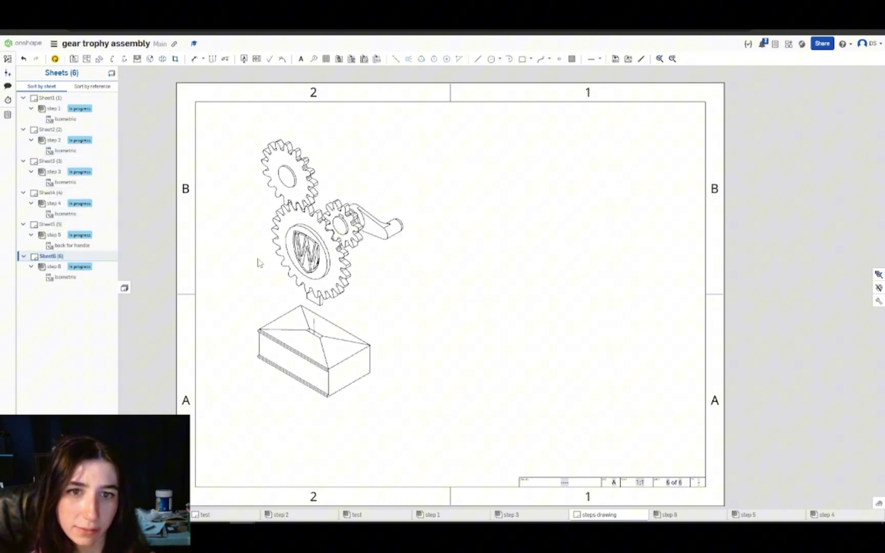
click(49, 98)
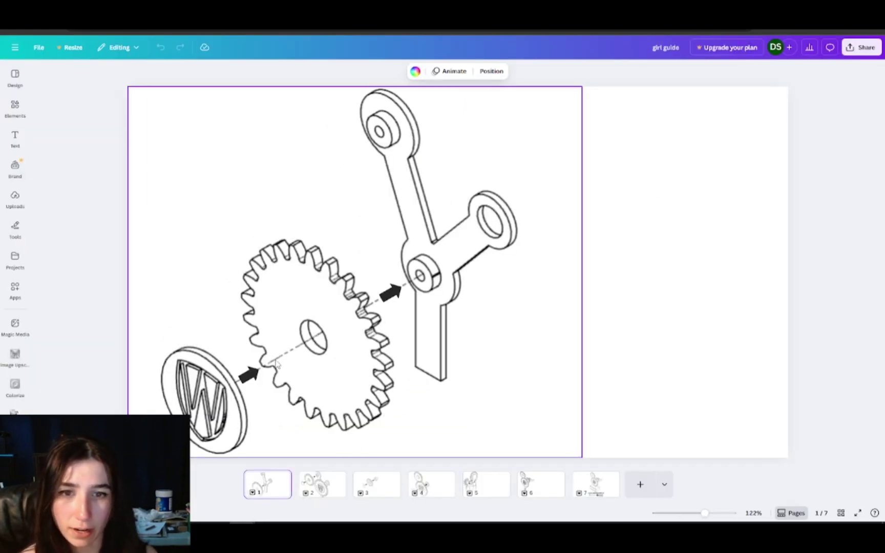
Select the cap and tree arrows on page 1, then page through the design to page 6
click(249, 375)
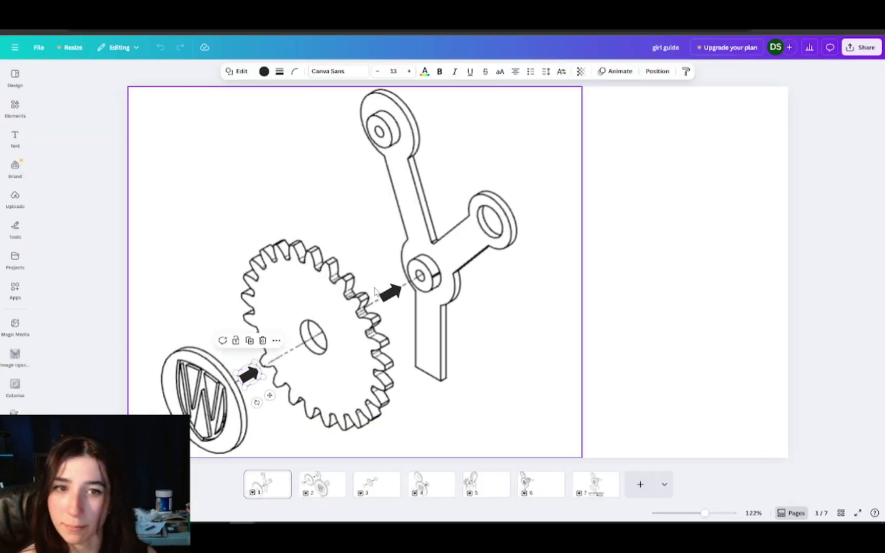
click(390, 293)
click(323, 484)
click(377, 484)
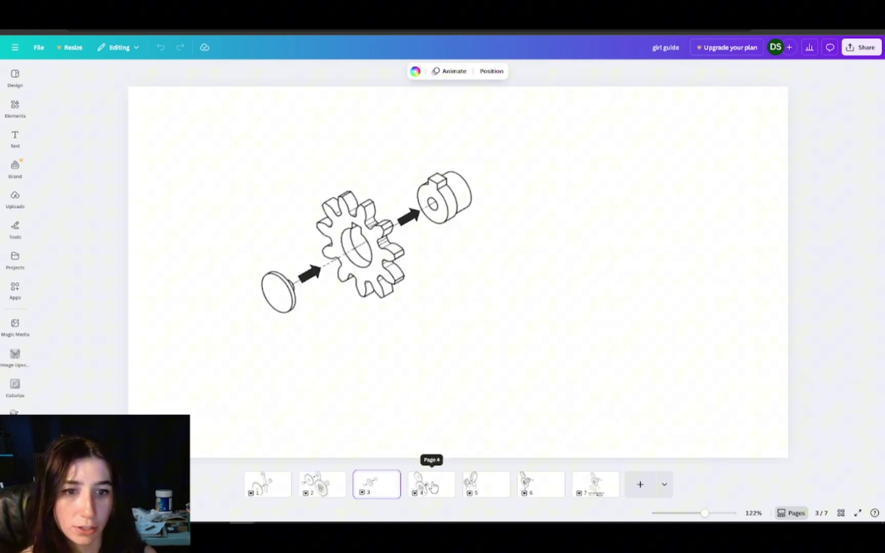
click(432, 484)
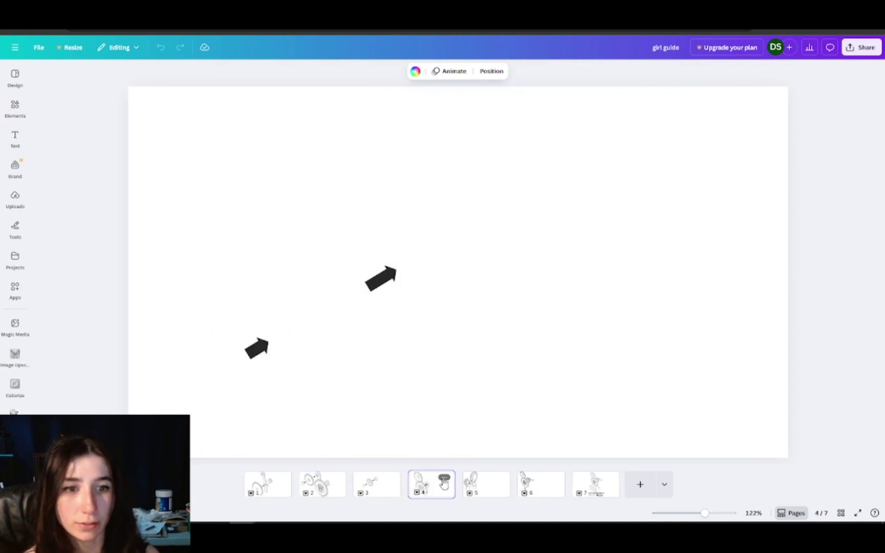
click(486, 484)
click(541, 483)
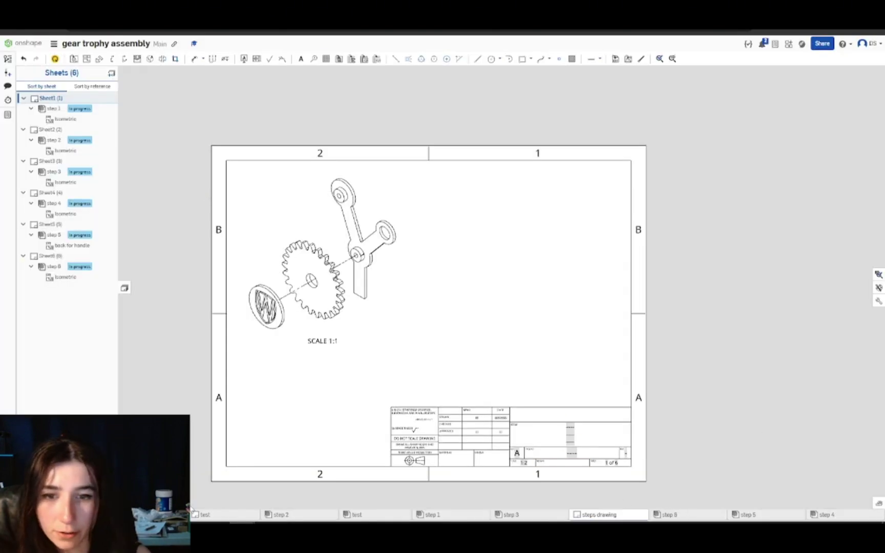
Open the 'test' drawing that lays out every trophy part on one sheet
click(194, 513)
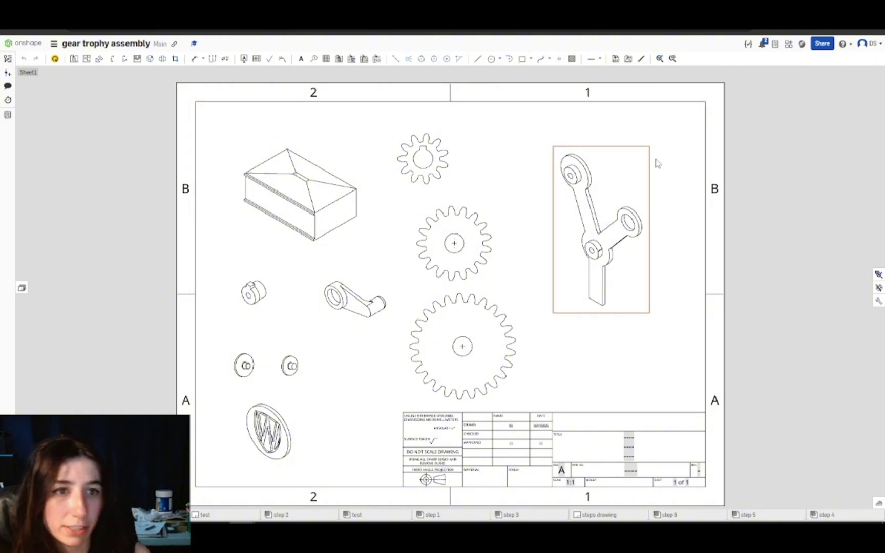
scroll(272, 349, up, 3)
scroll(266, 374, down, 3)
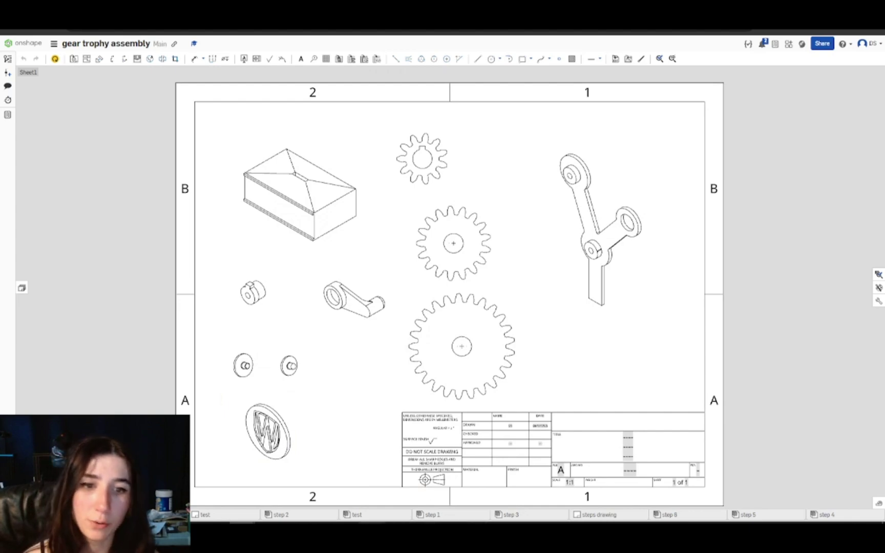
Switch to the Word parts document showing the gears parts table
mouse_move(372, 522)
click(416, 506)
scroll(389, 479, up, 15)
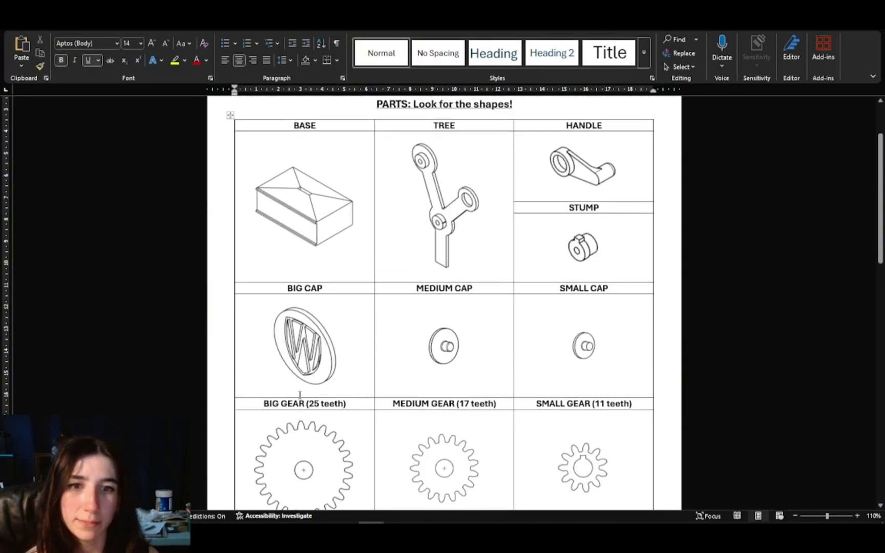
Select the Big Cap, Medium Cap, Big Gear and small gear pictures in the parts table
click(300, 383)
click(444, 353)
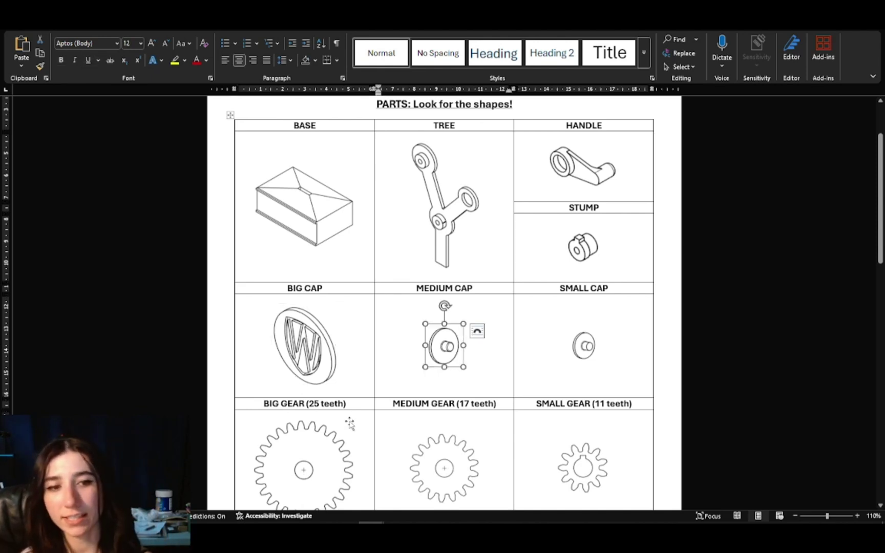
scroll(349, 423, down, 3)
click(304, 359)
click(555, 374)
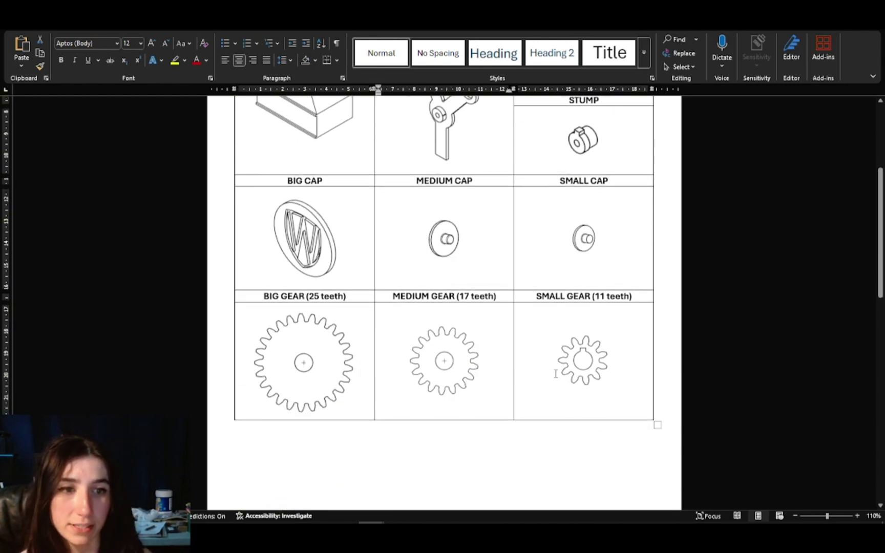
click(582, 376)
scroll(562, 375, up, 2)
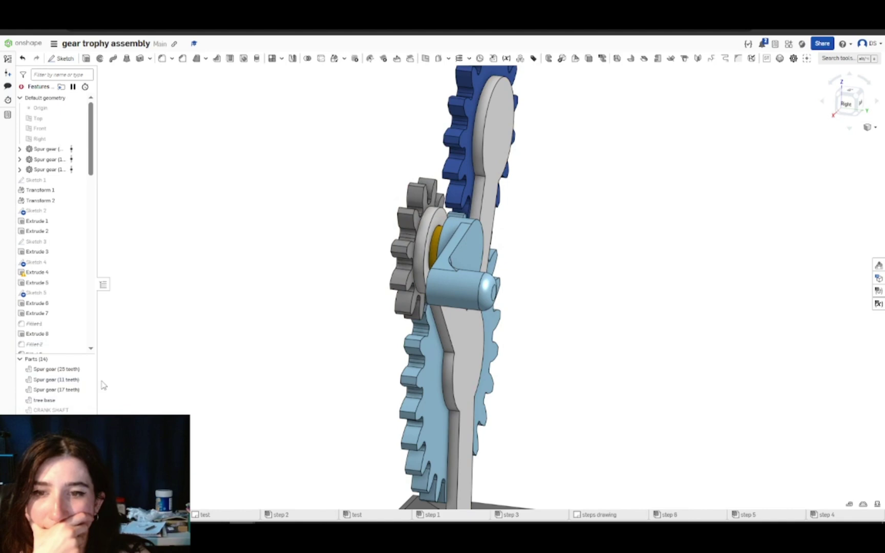
Hide the 25-, 11- and 17-tooth spur gears and the tree base
click(89, 369)
click(88, 380)
click(88, 390)
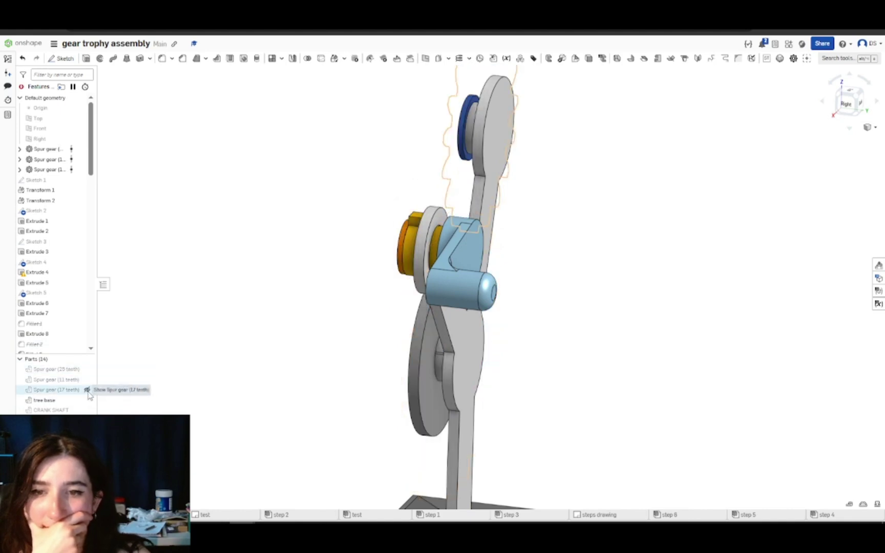
click(88, 400)
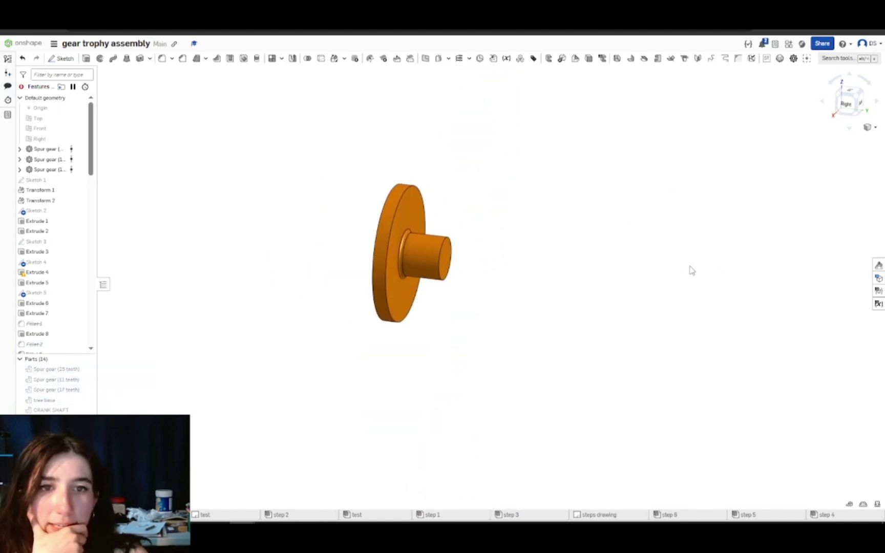
Save the current orientation as named view 'small cap view TEST' and restore it after rotating
click(869, 127)
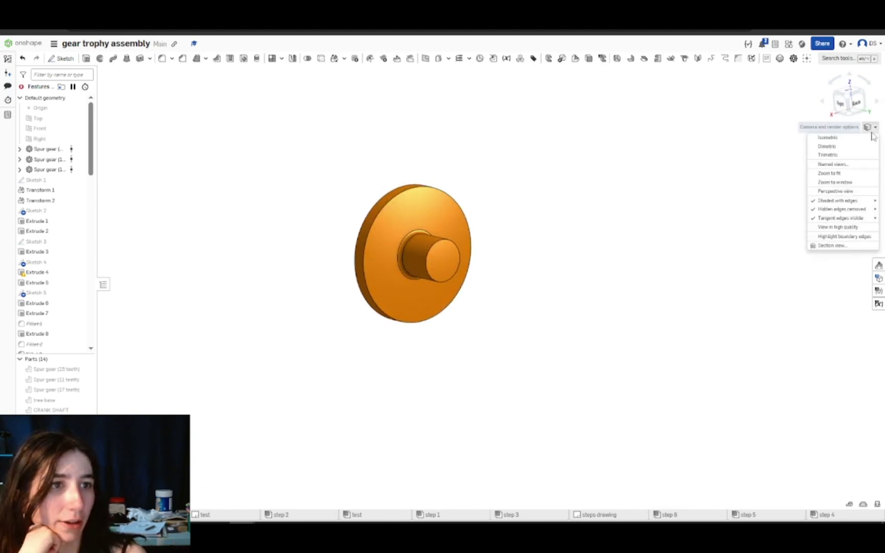
click(833, 164)
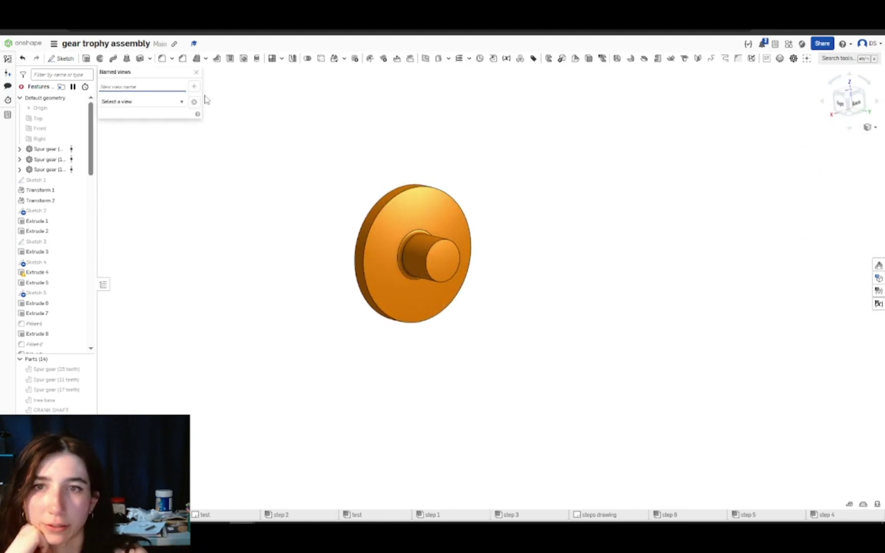
click(148, 87)
text(small cap view TEST)
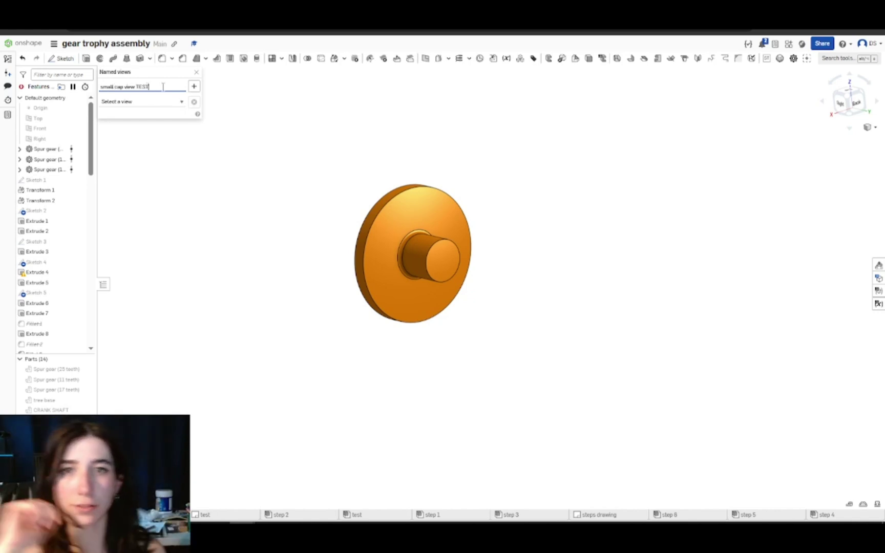
click(194, 86)
right_drag(198, 234, 177, 68)
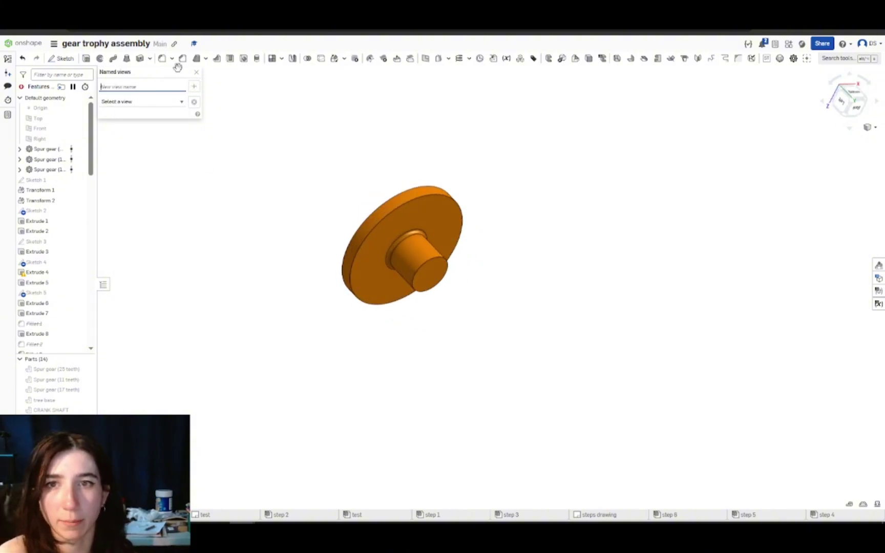
click(159, 100)
click(127, 163)
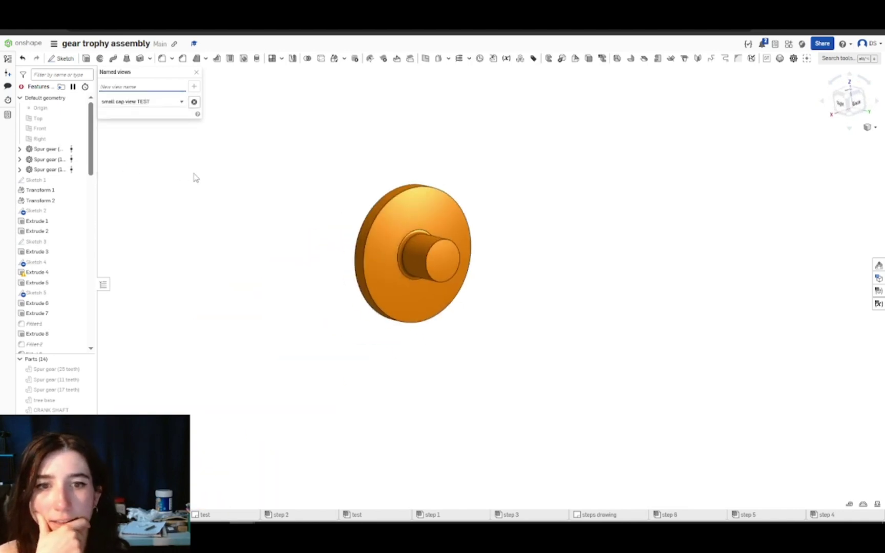
click(610, 515)
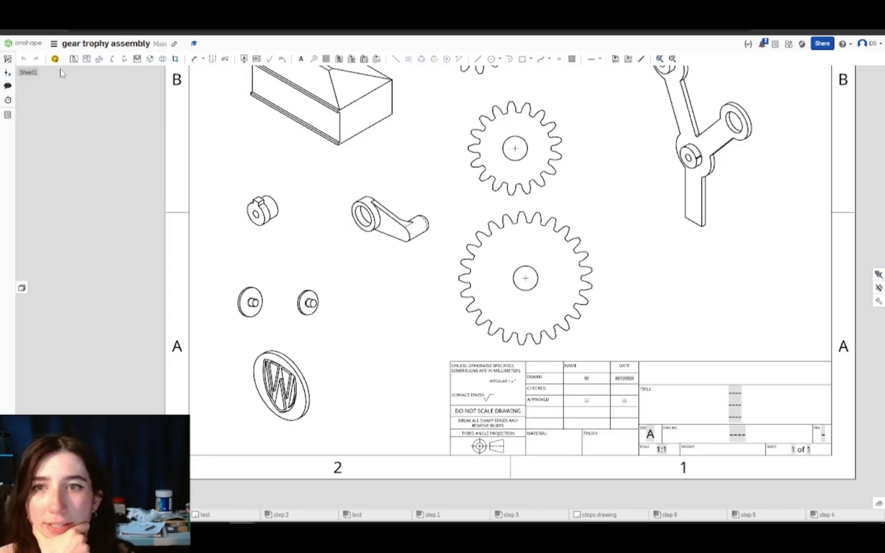
Update the drawing to the latest model and add a new blank sheet
click(23, 290)
click(56, 60)
click(23, 98)
click(111, 73)
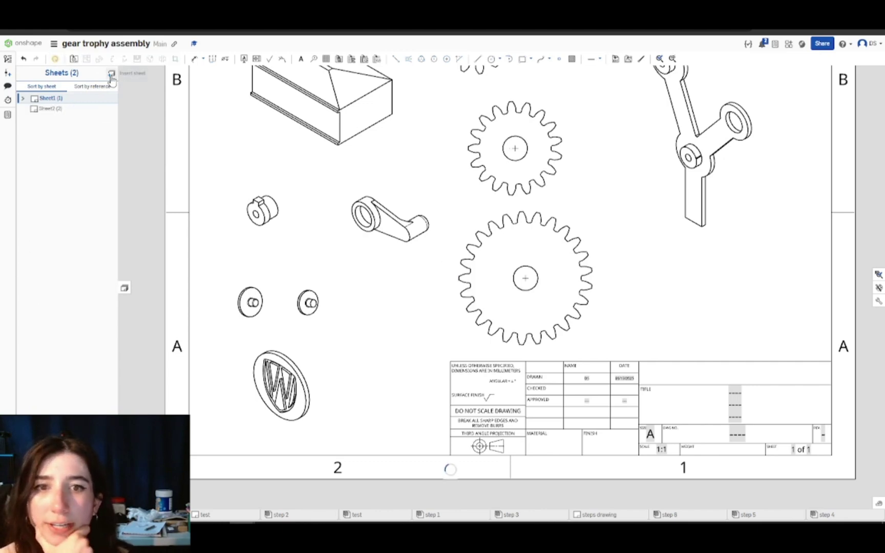
scroll(211, 144, up, 3)
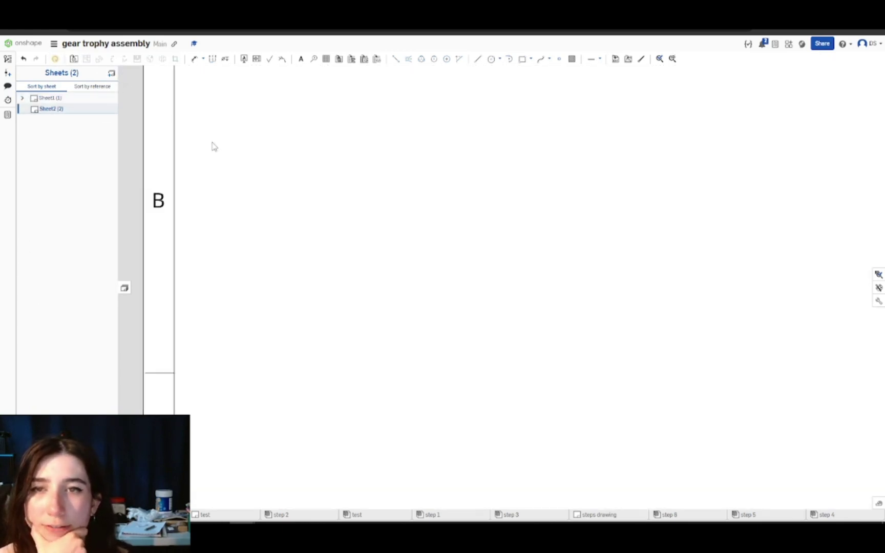
Place a view of the small CAP part in the 'small cap view TEST' orientation
click(74, 58)
click(163, 83)
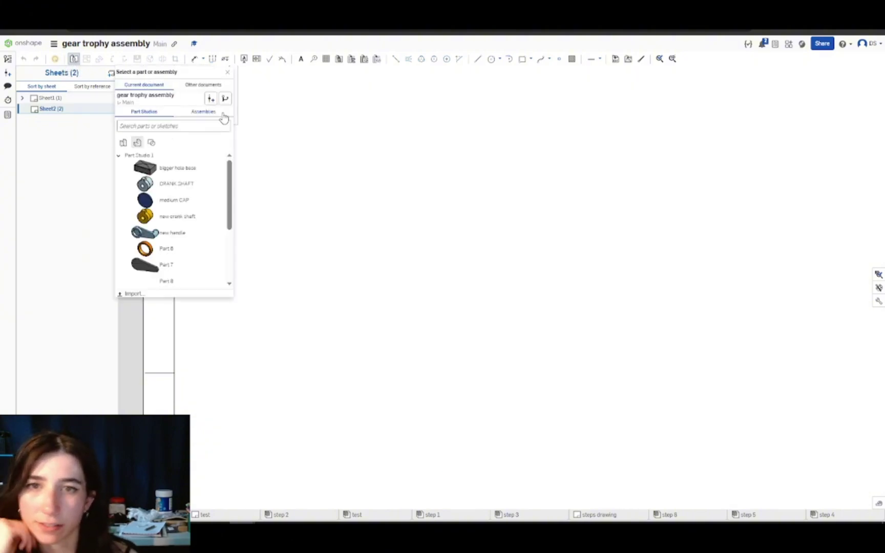
scroll(183, 202, down, 3)
click(182, 201)
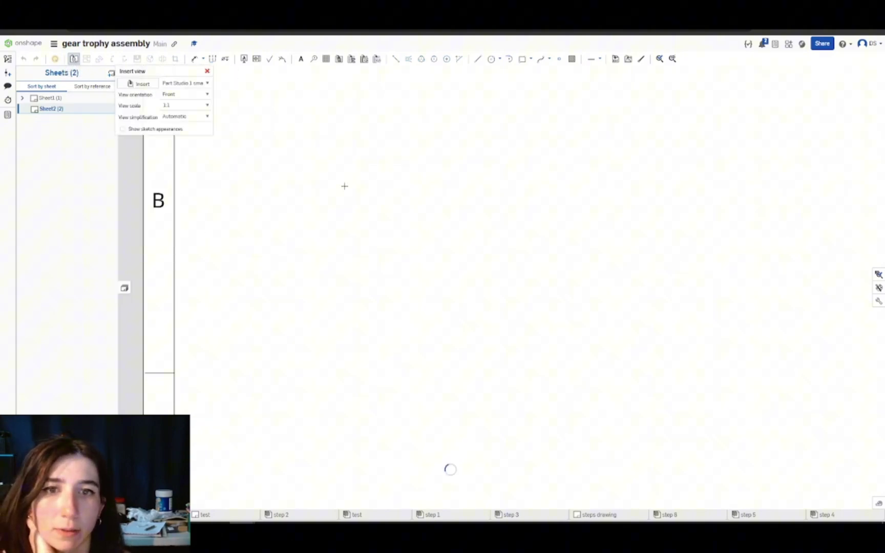
click(207, 95)
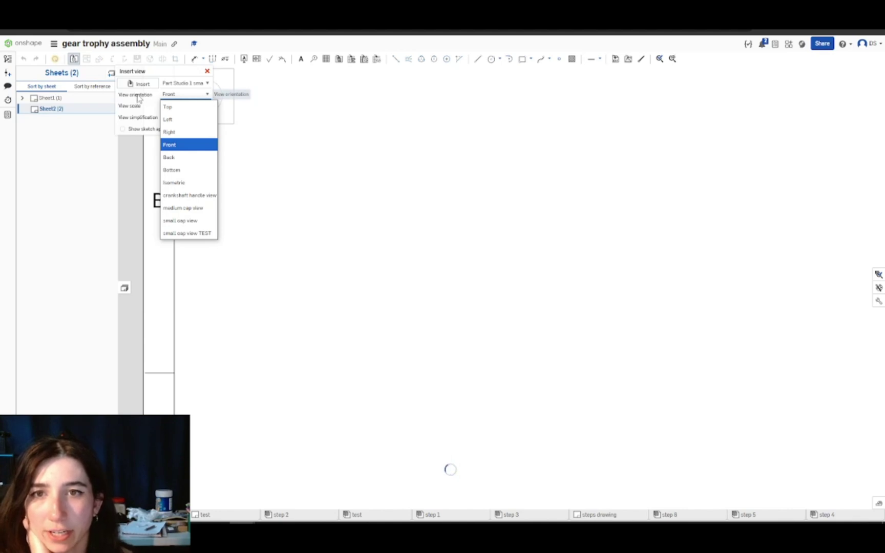
click(195, 235)
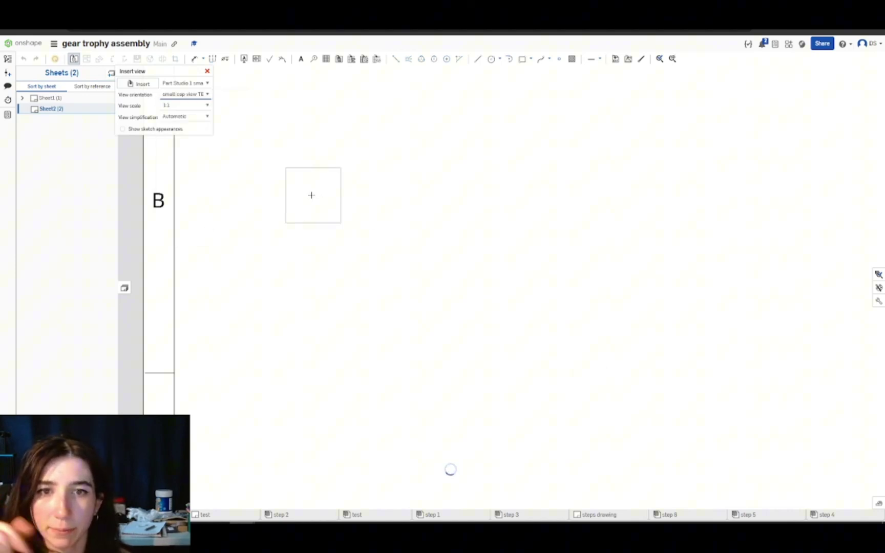
click(403, 192)
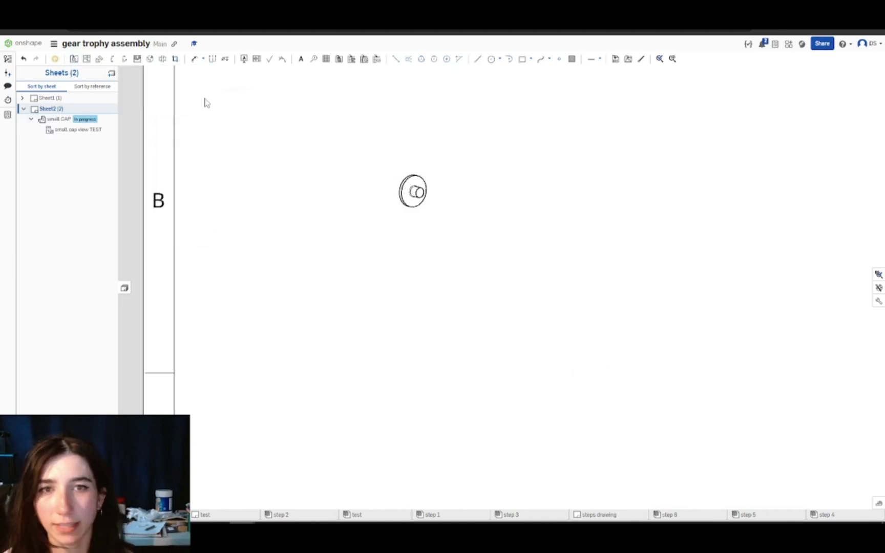
Place an isometric view of the small CAP left of the first view
click(73, 58)
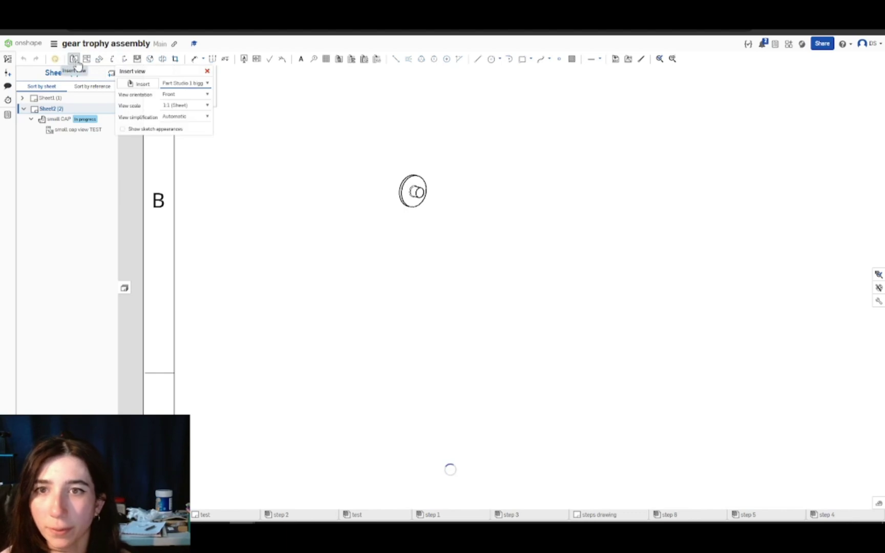
click(180, 83)
click(164, 198)
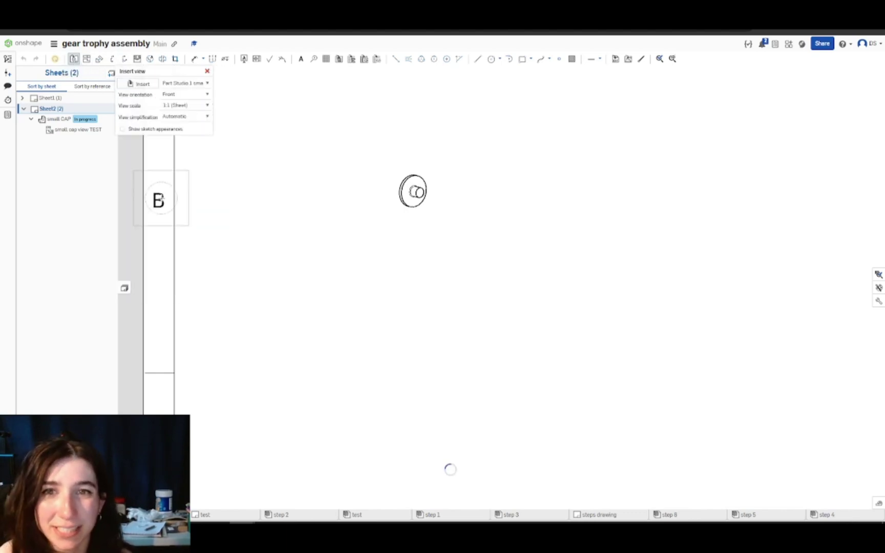
click(204, 95)
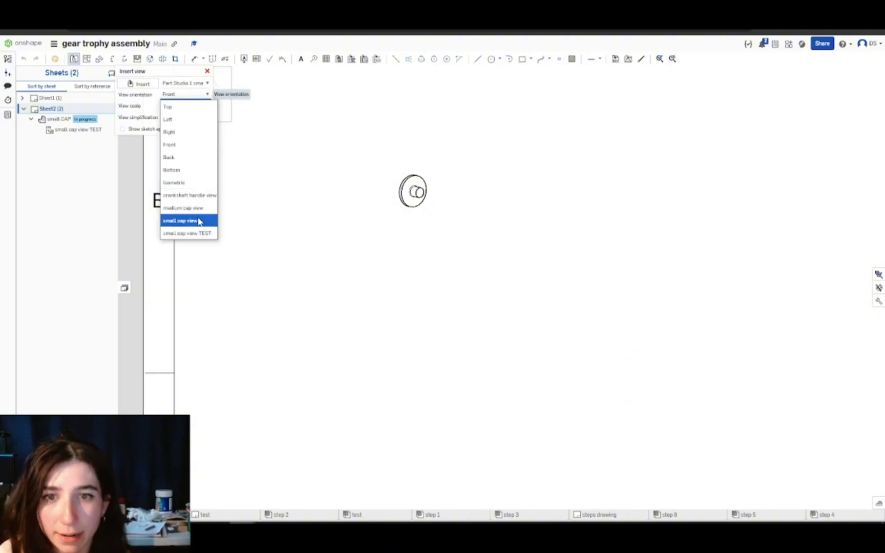
click(184, 182)
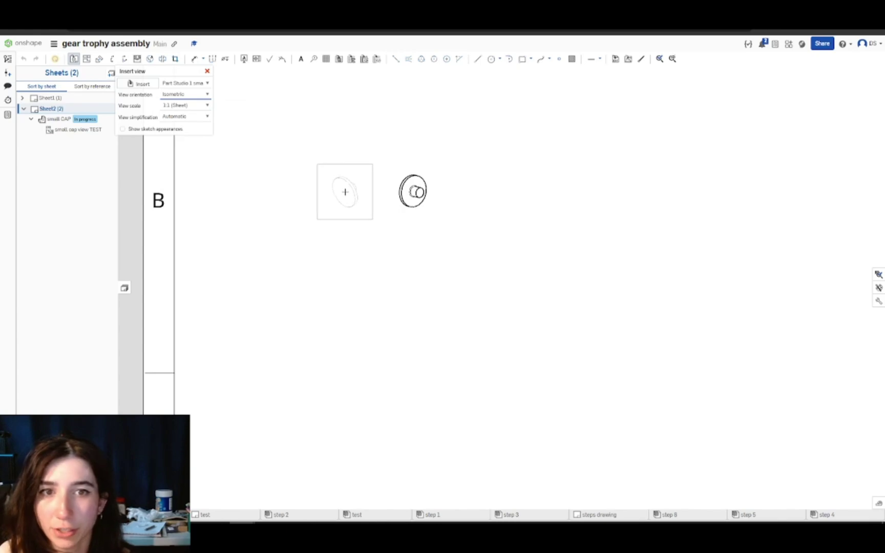
click(347, 193)
scroll(361, 189, up, 3)
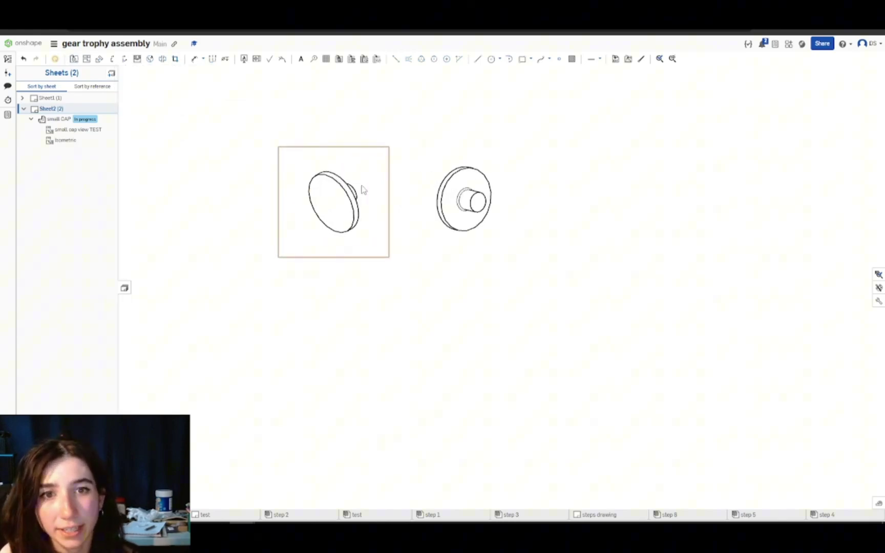
scroll(292, 146, down, 4)
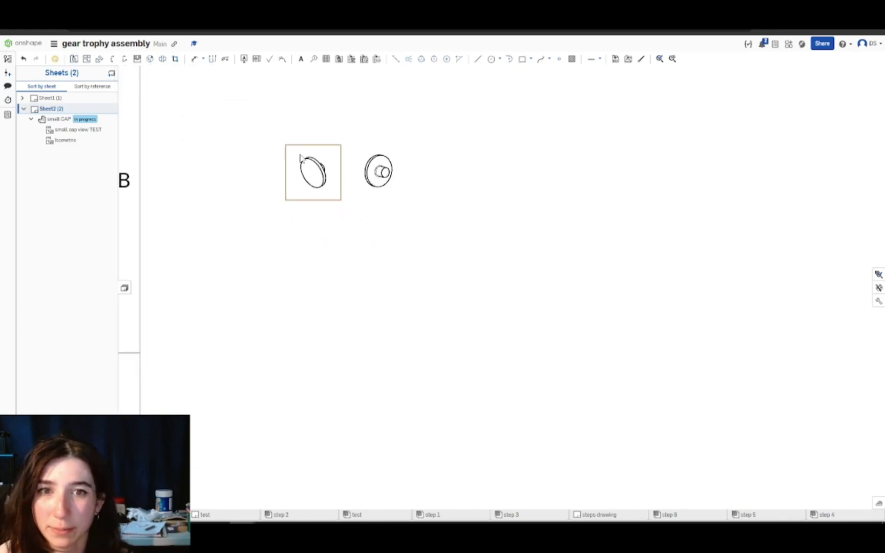
scroll(331, 157, up, 5)
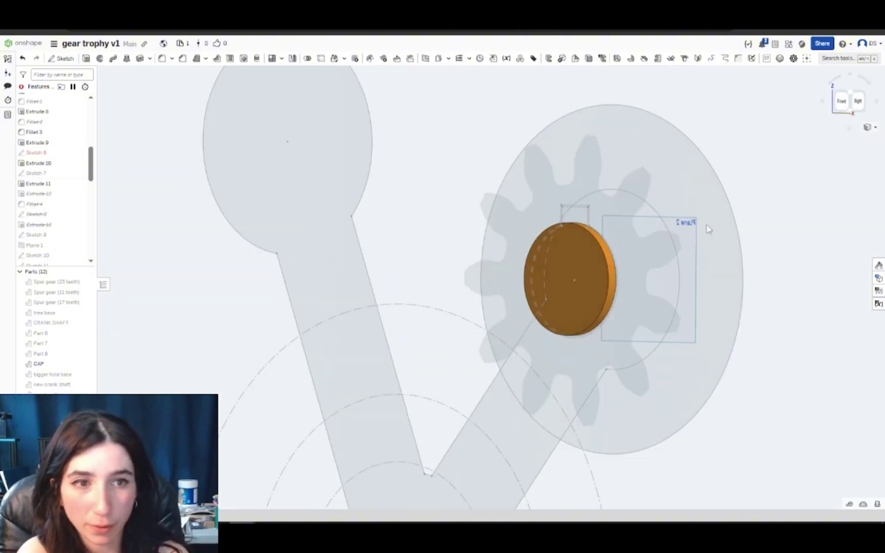
scroll(699, 194, down, 3)
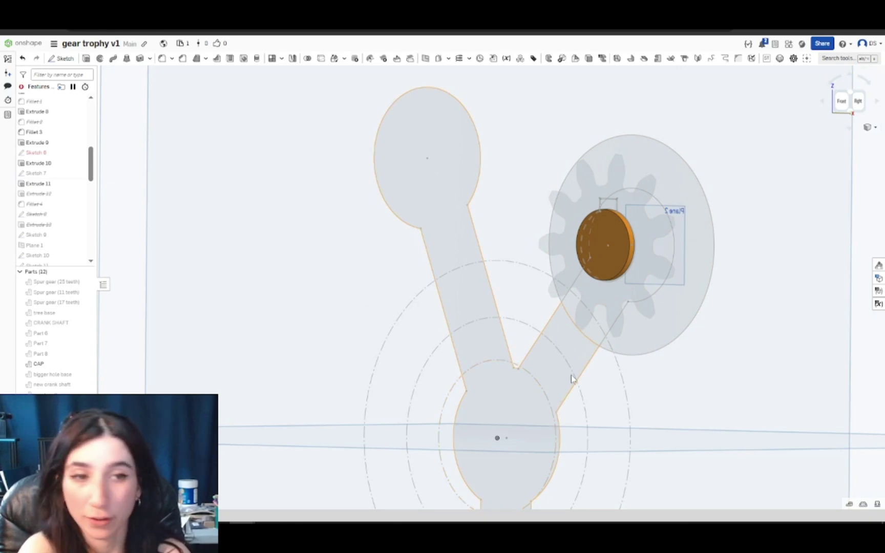
right_drag(711, 233, 697, 247)
scroll(519, 234, up, 5)
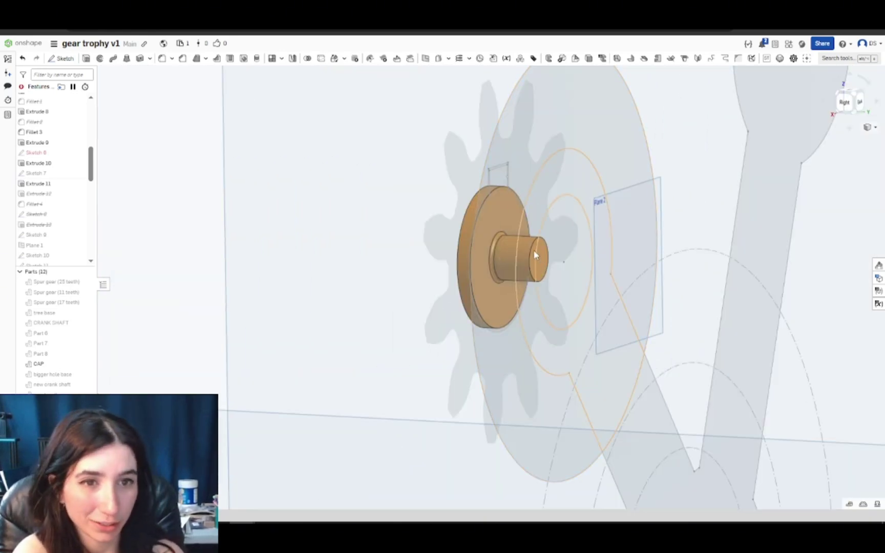
scroll(533, 249, up, 1)
scroll(533, 249, up, 2)
scroll(448, 224, down, 4)
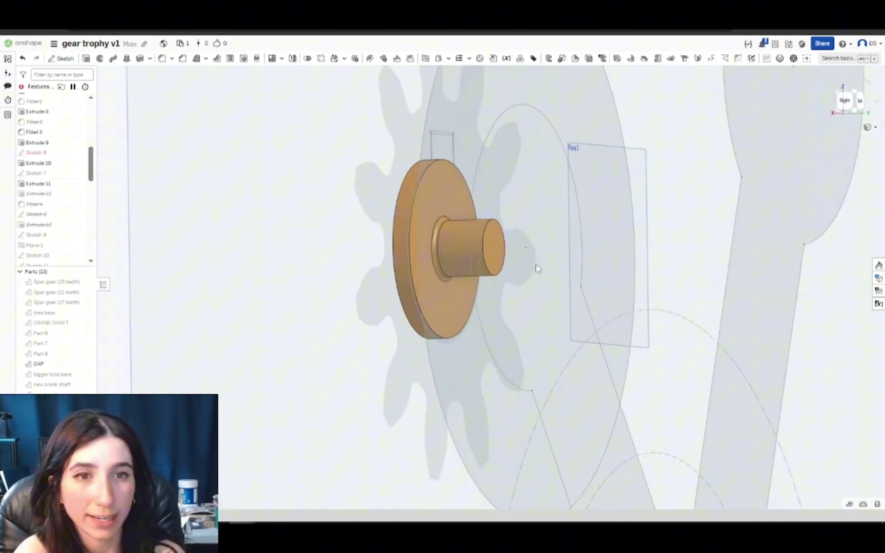
right_drag(540, 263, 615, 408)
scroll(589, 417, up, 5)
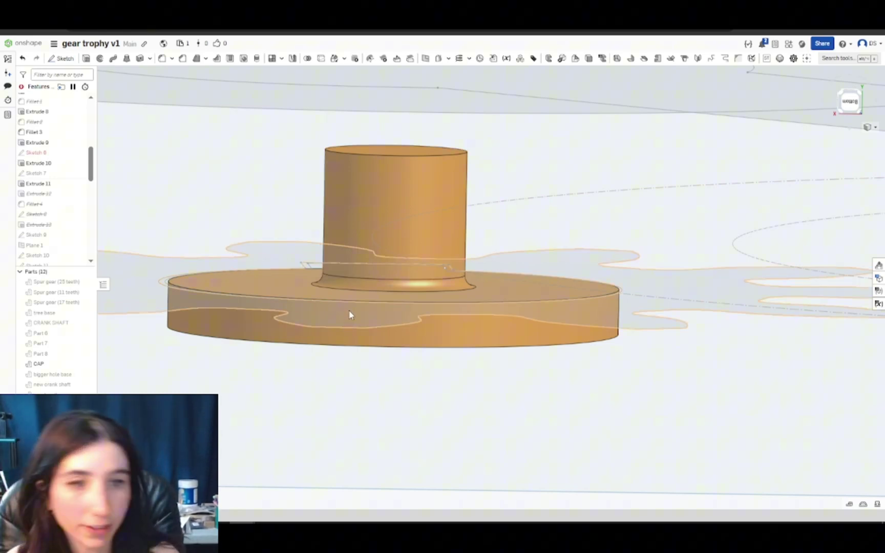
scroll(461, 271, up, 2)
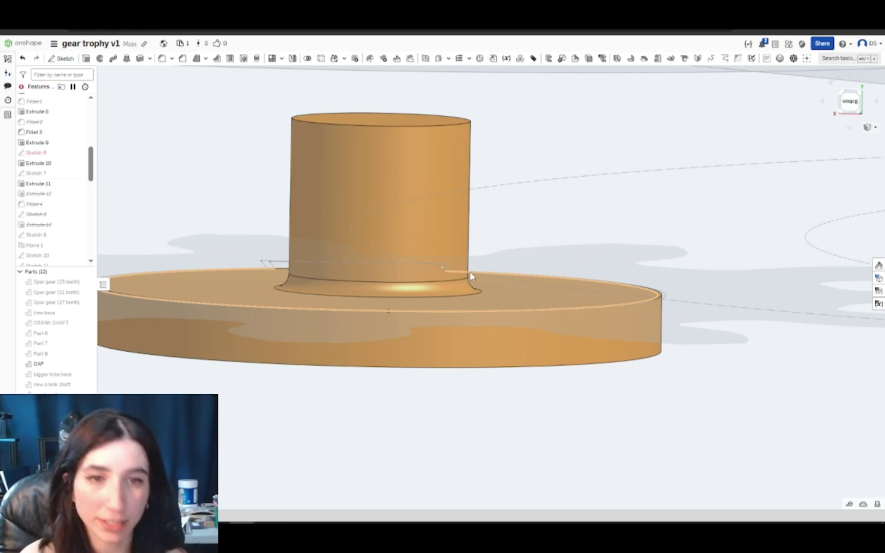
scroll(469, 272, down, 5)
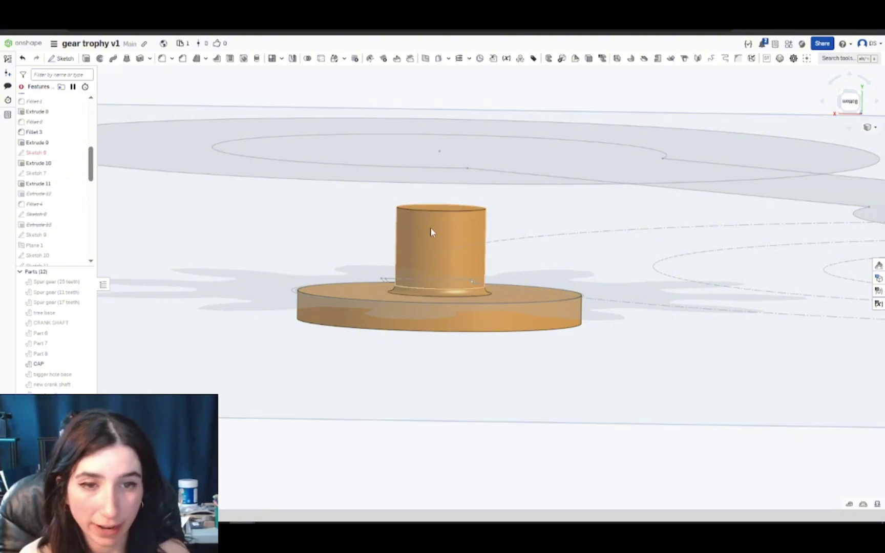
scroll(390, 302, up, 4)
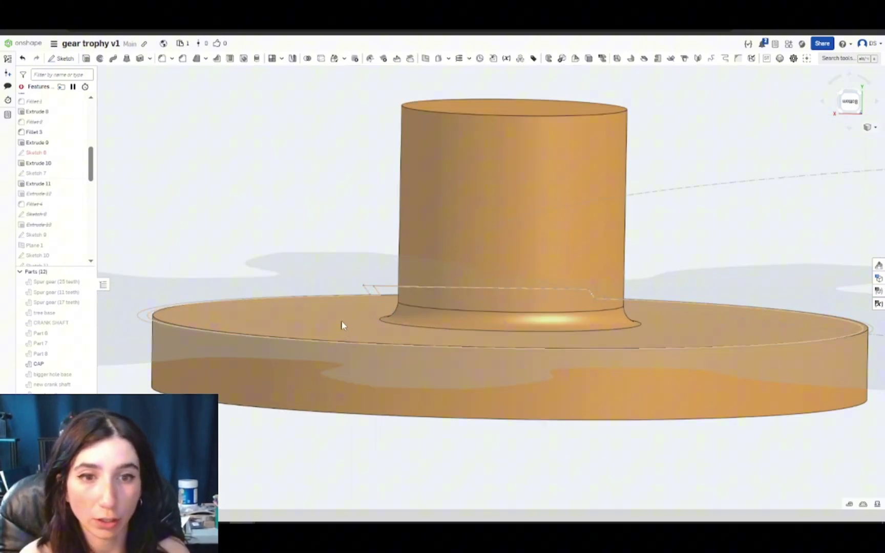
scroll(379, 329, down, 5)
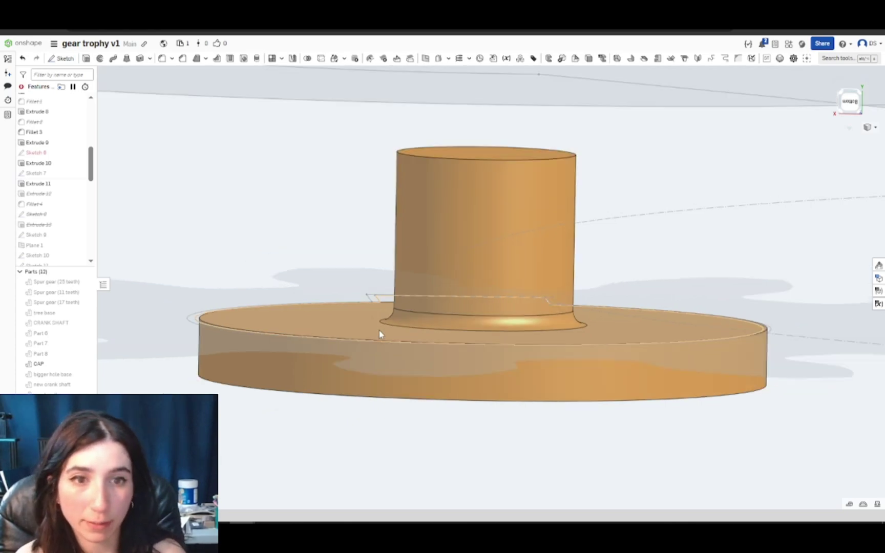
right_drag(380, 324, 430, 326)
scroll(401, 296, up, 4)
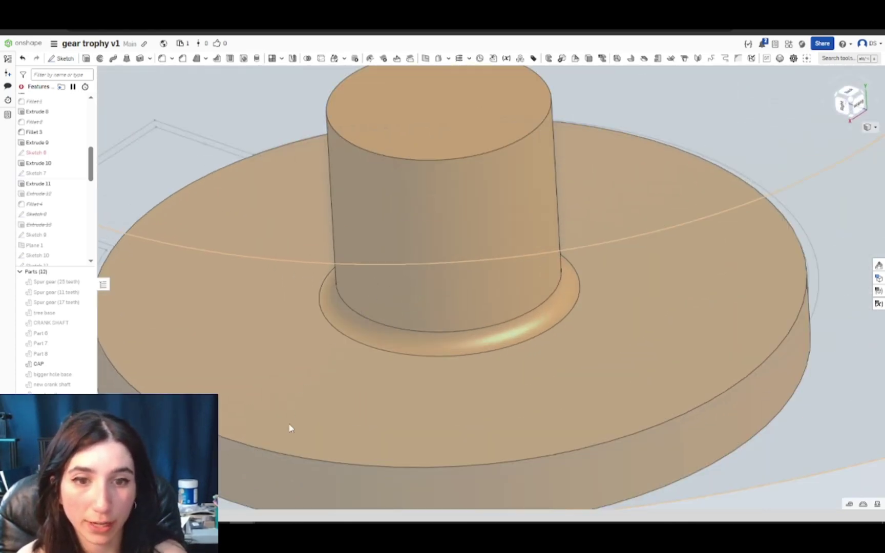
scroll(366, 309, down, 4)
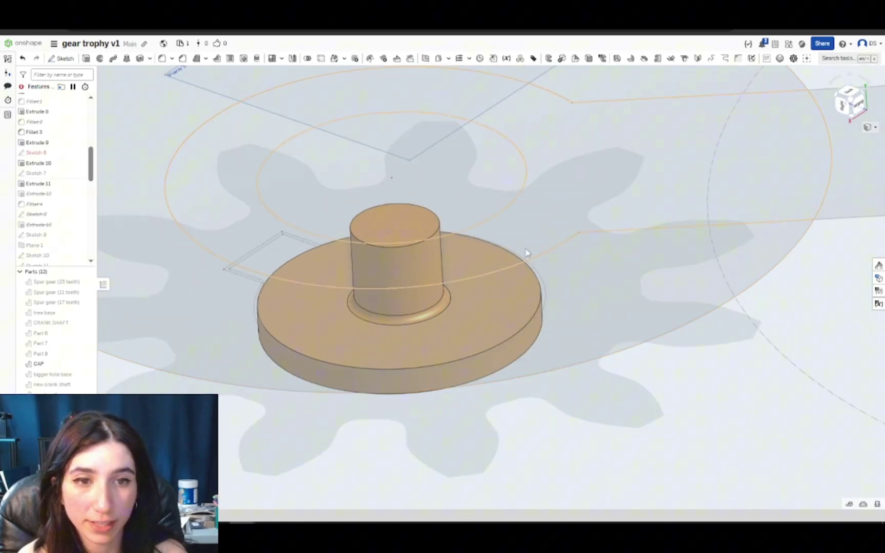
scroll(512, 271, up, 3)
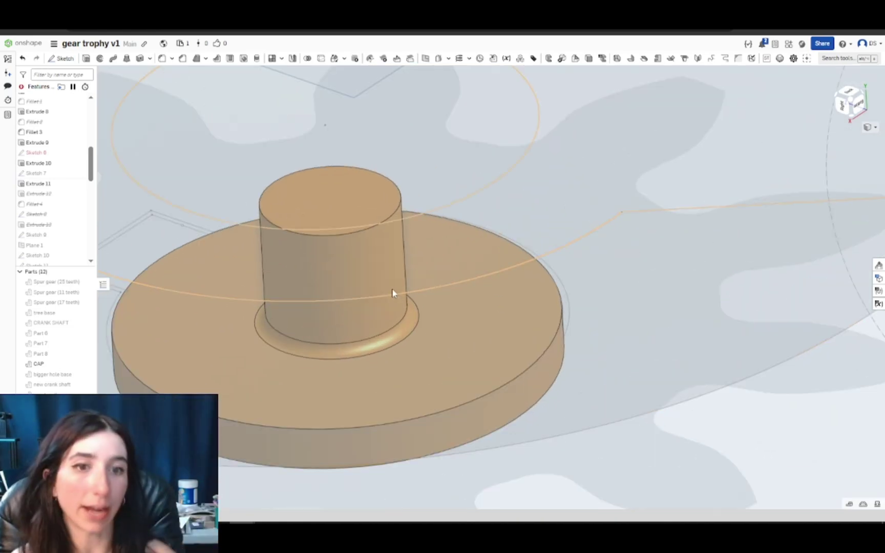
middle_drag(395, 292, 521, 278)
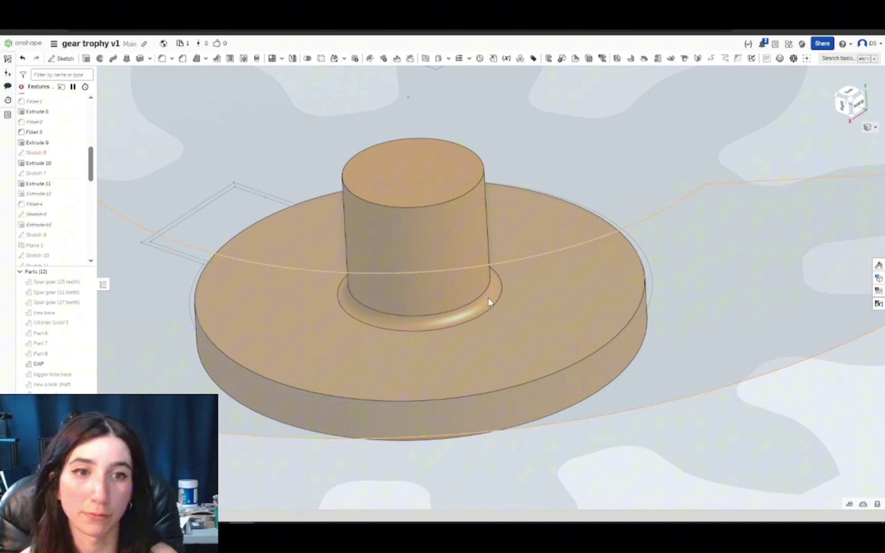
scroll(399, 262, down, 5)
mouse_move(389, 300)
right_down()
mouse_move(369, 227)
mouse_move(324, 231)
mouse_move(367, 312)
mouse_move(390, 321)
right_up()
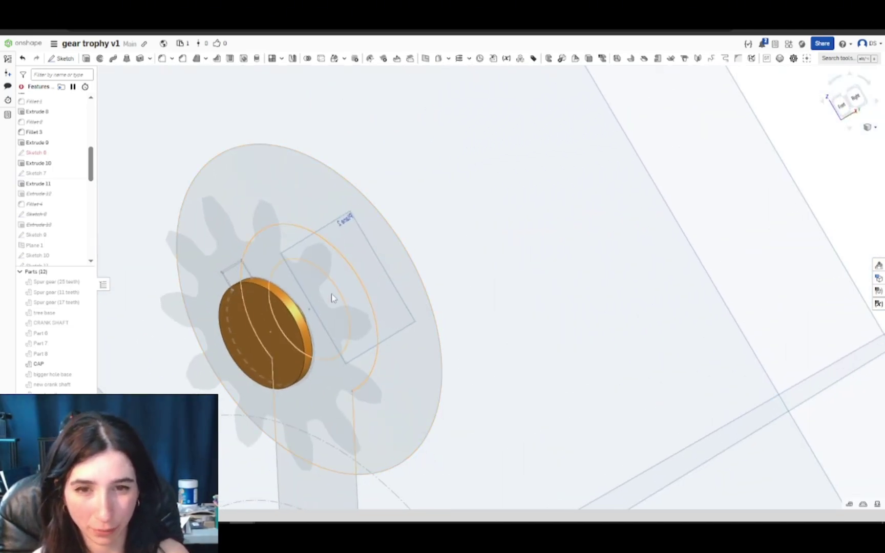
mouse_move(327, 296)
right_down()
mouse_move(484, 273)
mouse_move(498, 279)
mouse_move(498, 291)
mouse_move(440, 287)
right_up()
Look at Sketch 7's options and check the diameter of the peg's end face
right_click(44, 173)
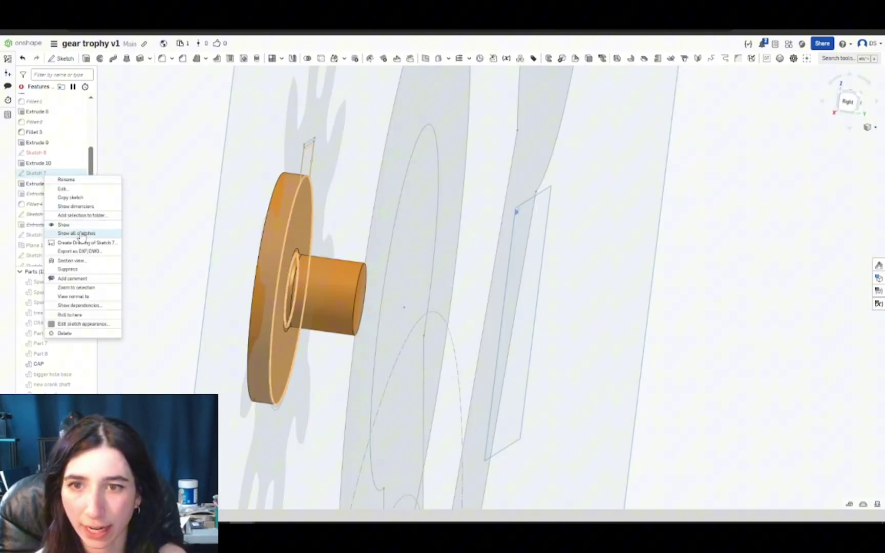
click(36, 212)
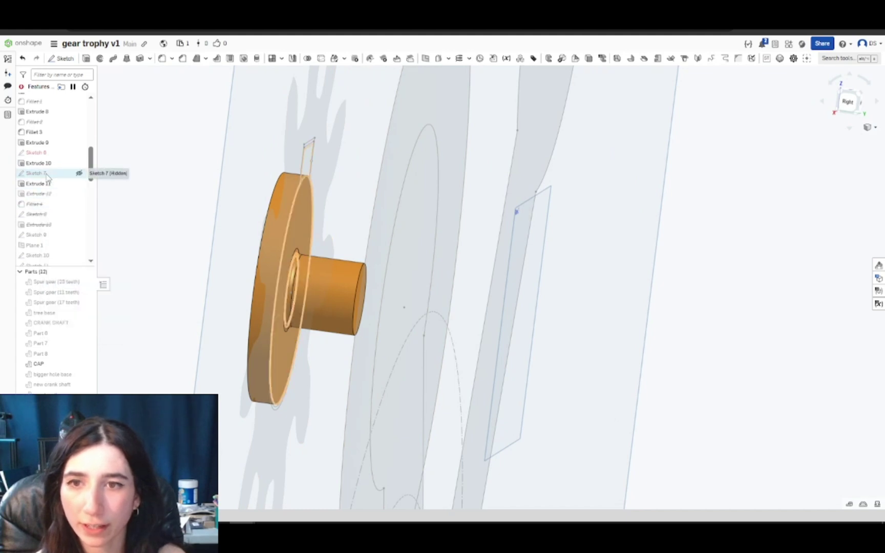
scroll(316, 243, down, 3)
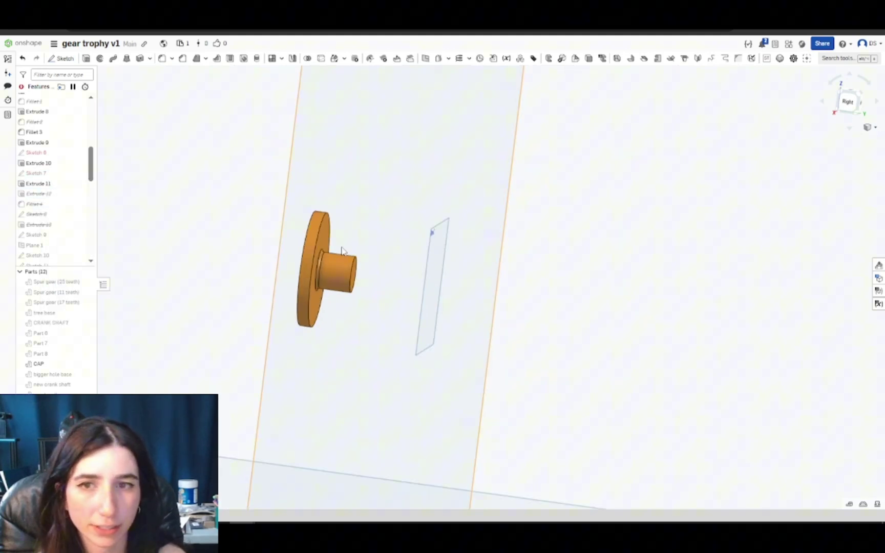
scroll(387, 251, up, 3)
click(385, 286)
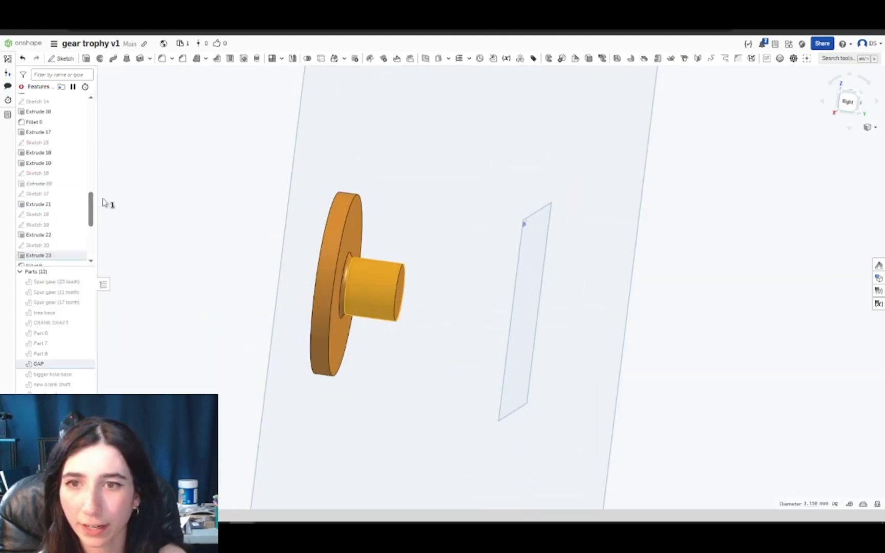
Open Sketch 20, the peg's circle sketch, and exit without changes
right_click(46, 245)
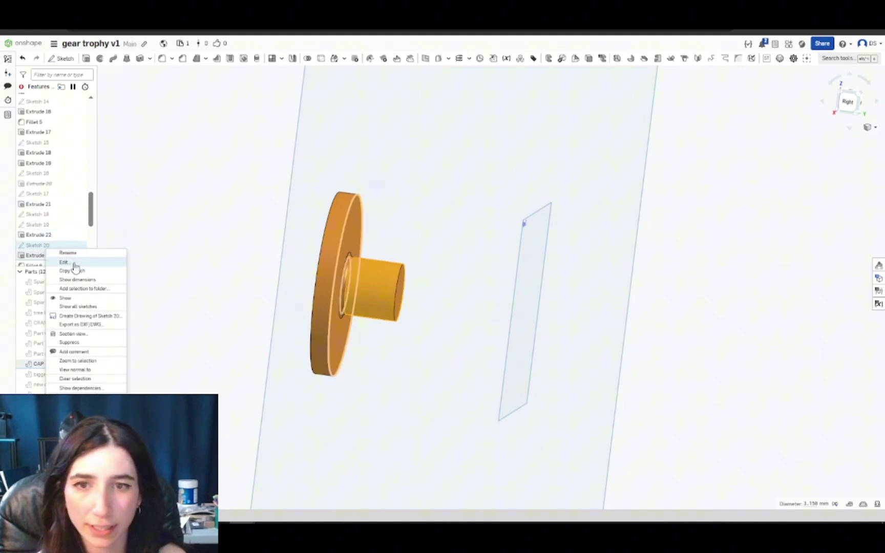
click(76, 263)
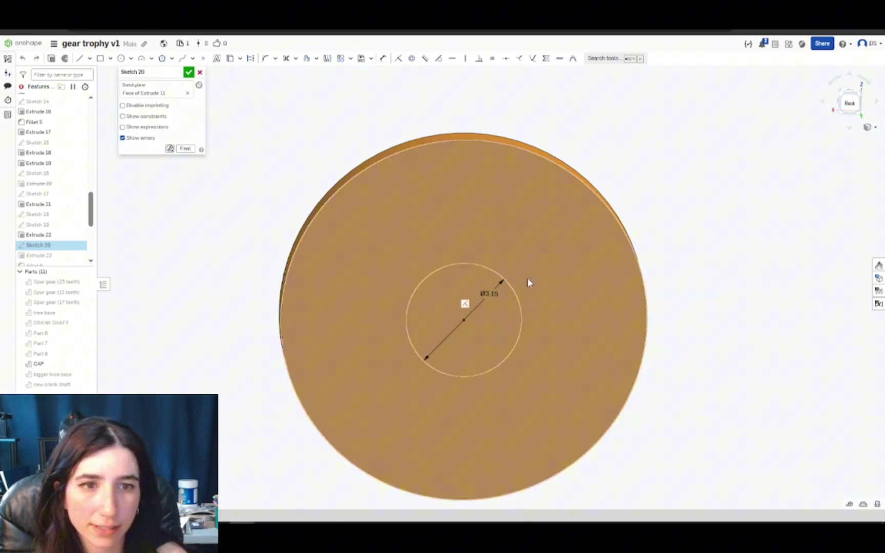
scroll(507, 294, up, 5)
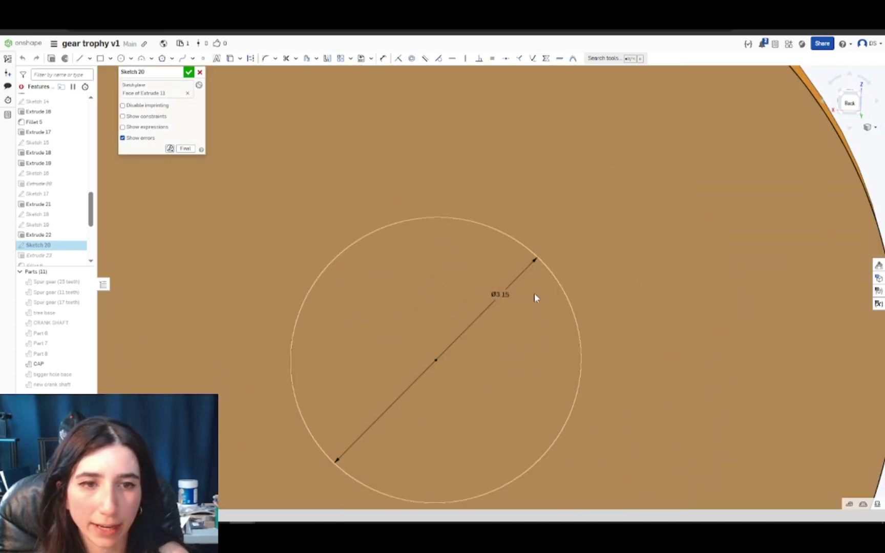
click(201, 72)
Select the cap's peg face and reopen Extrude 23 for editing
mouse_move(434, 249)
right_down()
mouse_move(449, 299)
mouse_move(460, 302)
mouse_move(355, 276)
mouse_move(393, 274)
right_up()
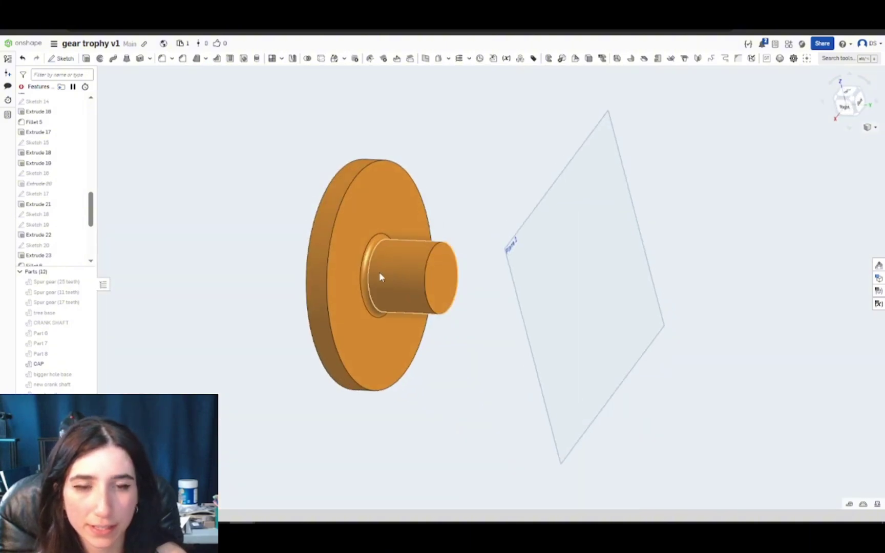
click(39, 363)
right_click(65, 255)
click(92, 274)
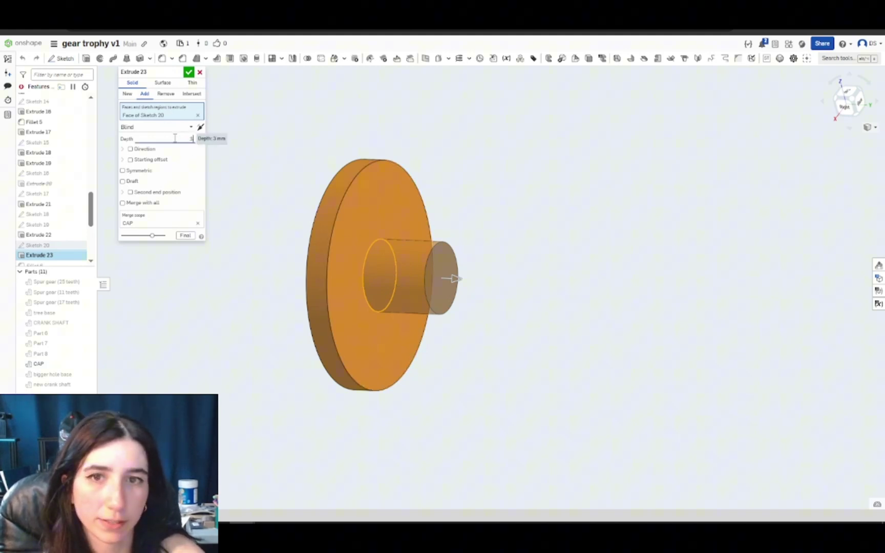
Commit the lengthened peg extrusion
key(Return)
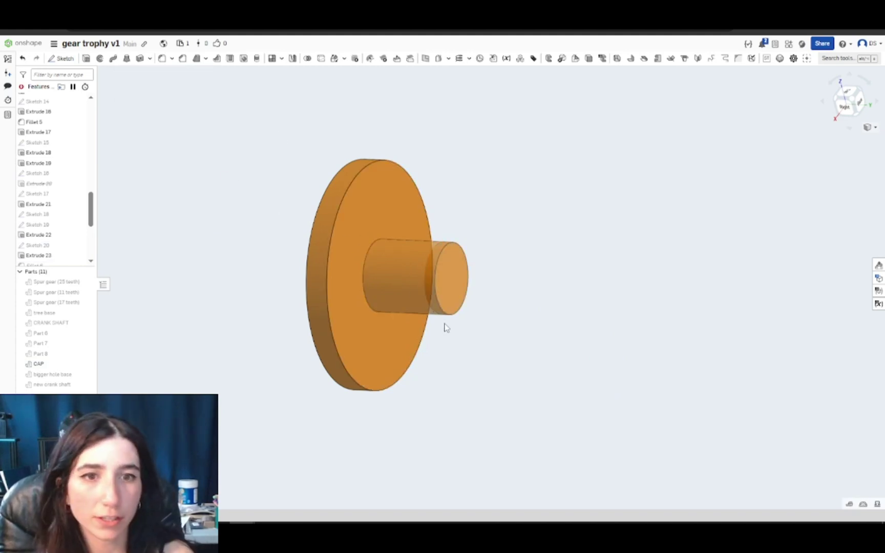
right_drag(442, 320, 415, 339)
right_drag(158, 287, 288, 157)
scroll(288, 158, up, 3)
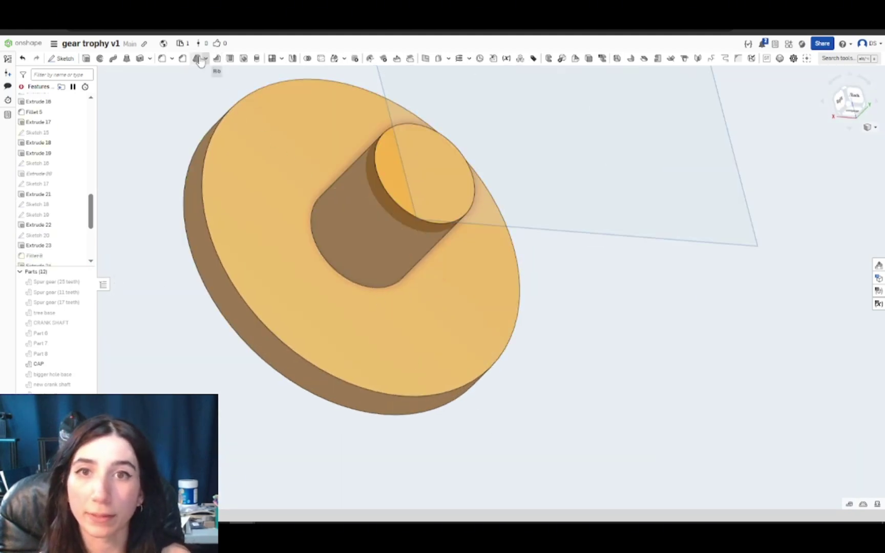
Chamfer the edge where the peg meets the disc
click(182, 59)
click(365, 291)
key(Return)
right_drag(365, 291, 368, 228)
scroll(371, 233, up, 2)
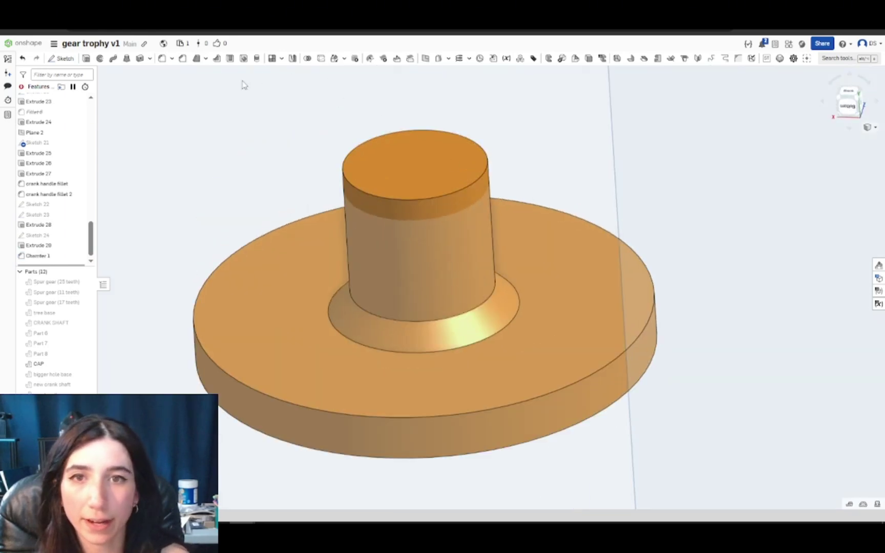
Chamfer the peg's top edge with a 0.25 mm distance
click(182, 59)
click(428, 200)
right_drag(429, 199, 224, 172)
click(174, 137)
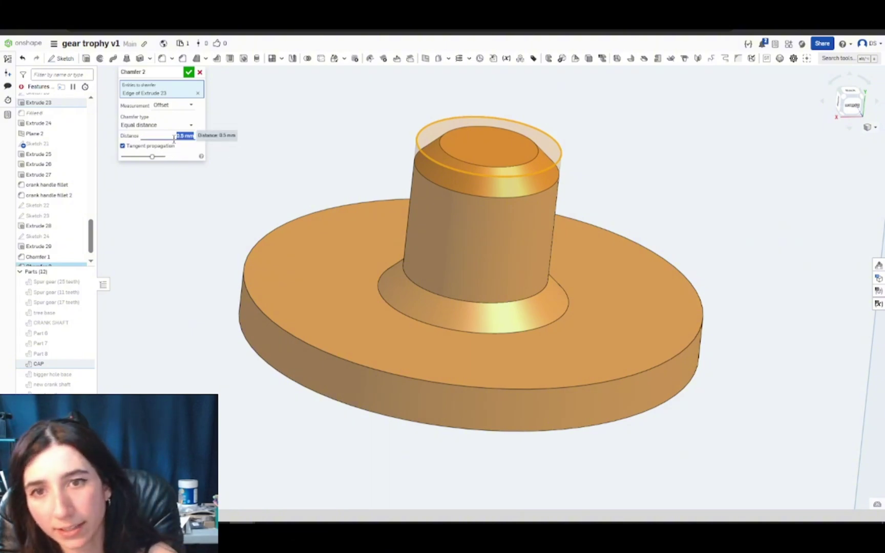
text(0.25)
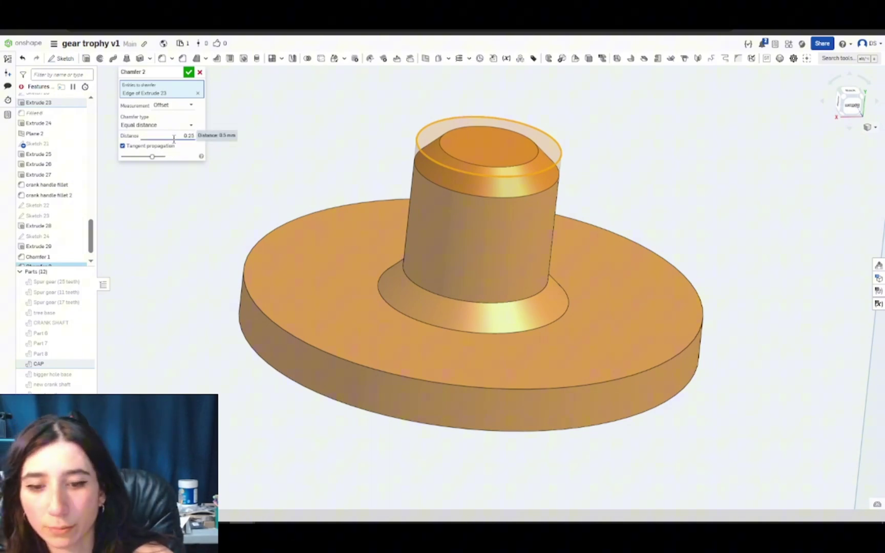
key(Return)
key(Return)
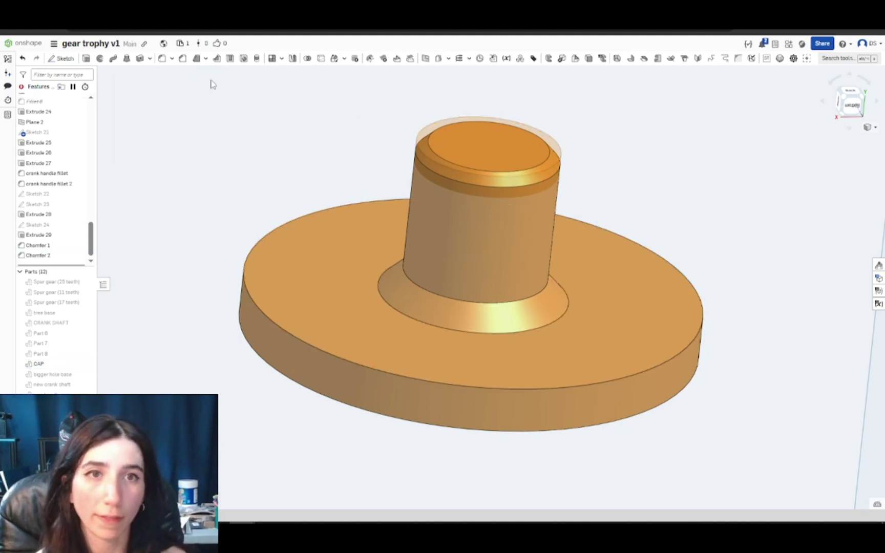
scroll(339, 114, down, 5)
right_drag(339, 114, 429, 269)
scroll(429, 270, up, 4)
scroll(435, 307, up, 3)
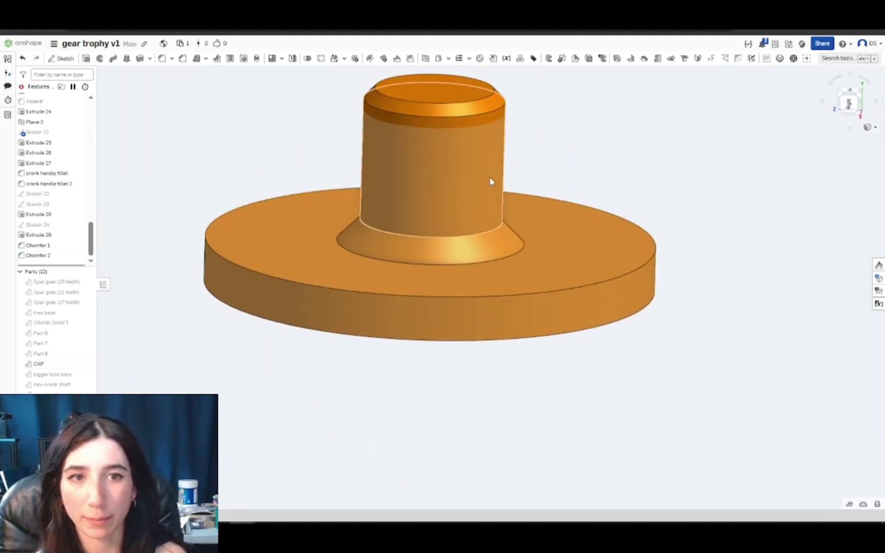
middle_drag(514, 174, 516, 223)
scroll(513, 219, down, 4)
mouse_move(515, 220)
right_down()
mouse_move(523, 230)
mouse_move(526, 211)
mouse_move(530, 223)
right_up()
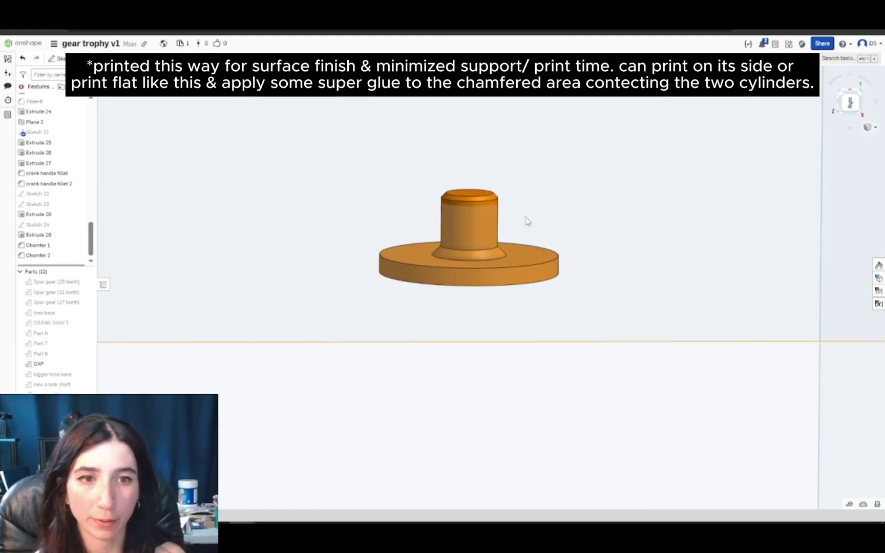
scroll(518, 215, up, 3)
scroll(469, 183, up, 2)
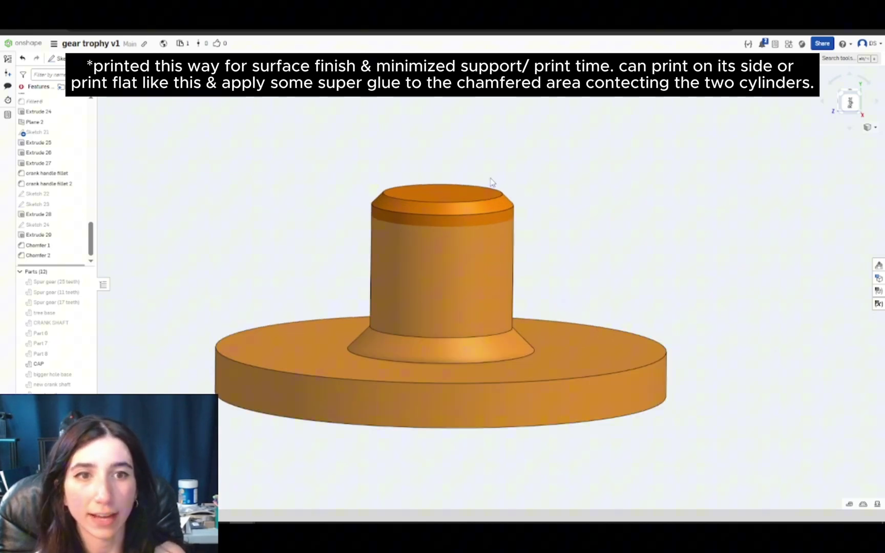
scroll(504, 205, up, 2)
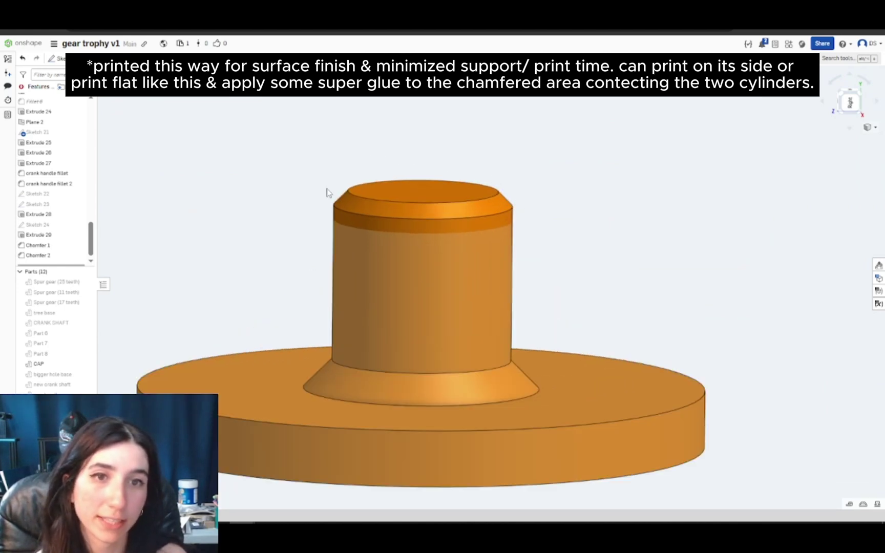